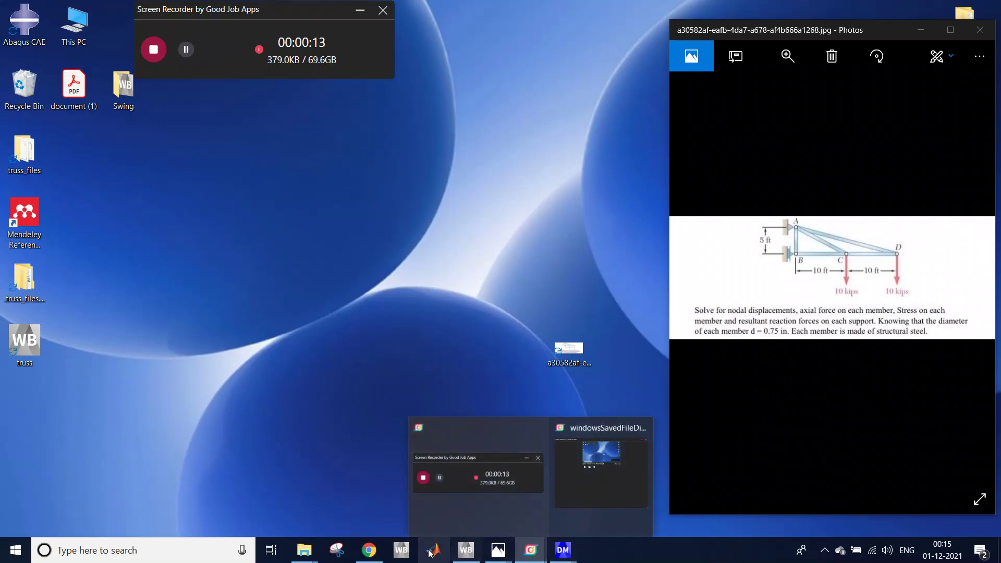
Step: Switch to the truss project in Workbench and bring up the truss problem statement image beside it
{"action": "left_click", "coordinate": [465, 552]}
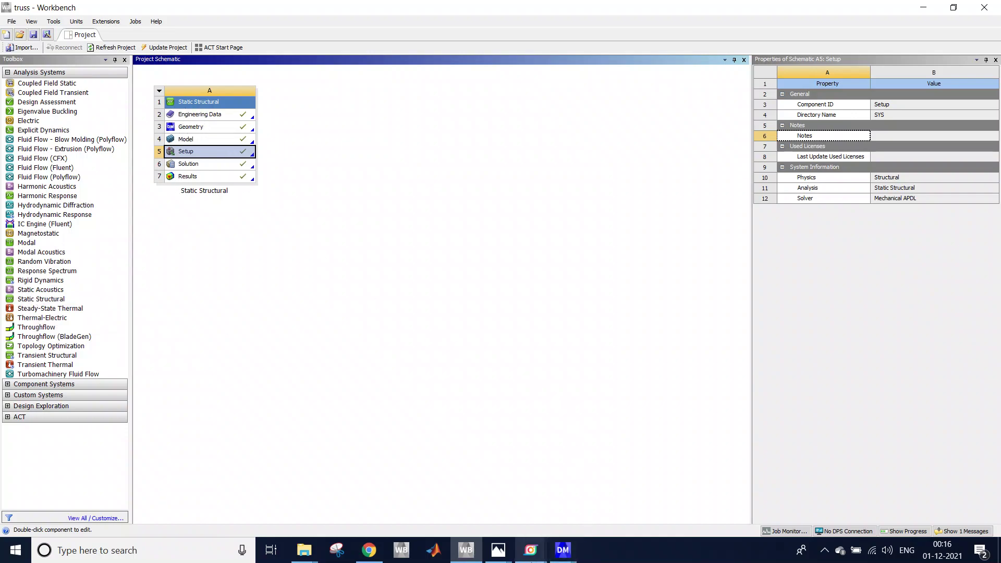
{"action": "left_click", "coordinate": [500, 550]}
{"action": "left_click", "coordinate": [541, 475]}
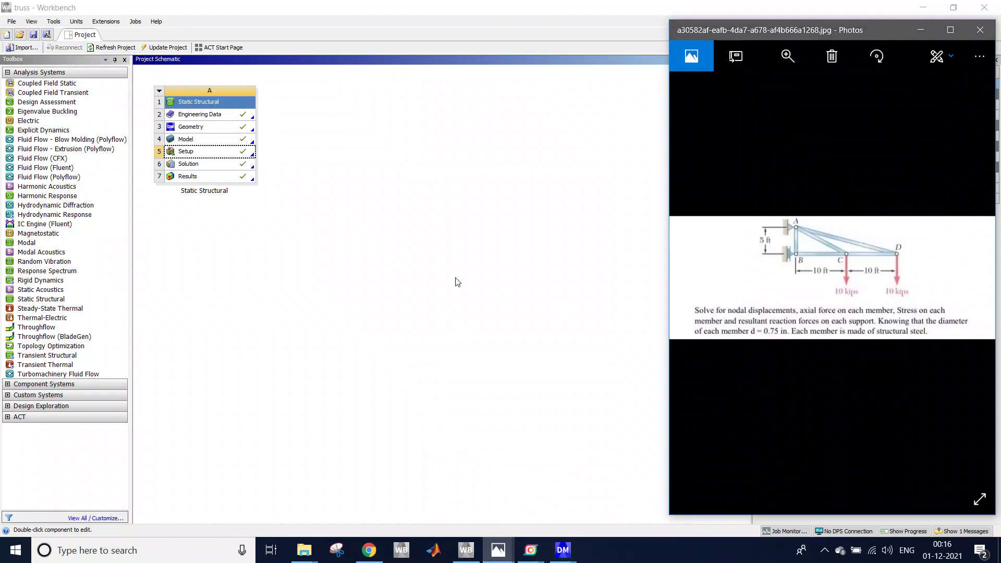
Step: Switch to DesignModeler to show the geometry of the Static Structural system
{"action": "left_click", "coordinate": [198, 132]}
{"action": "right_click", "coordinate": [198, 131]}
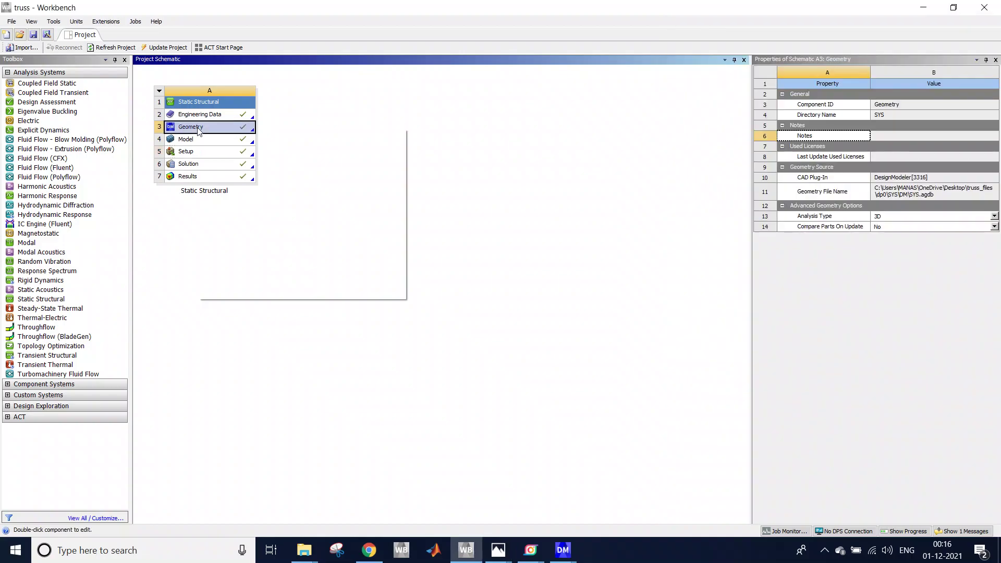
{"action": "left_click", "coordinate": [563, 550]}
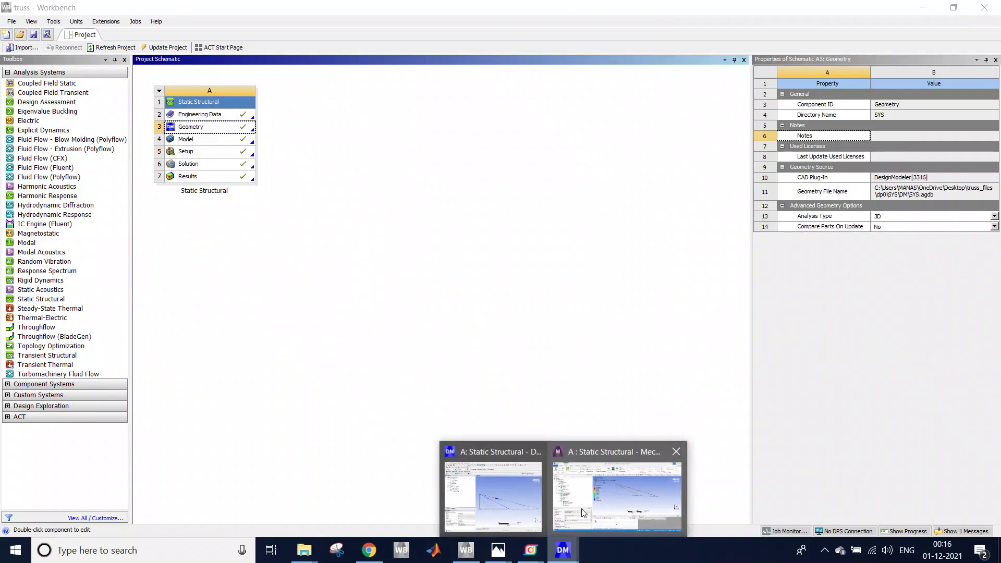
{"action": "left_click", "coordinate": [497, 505]}
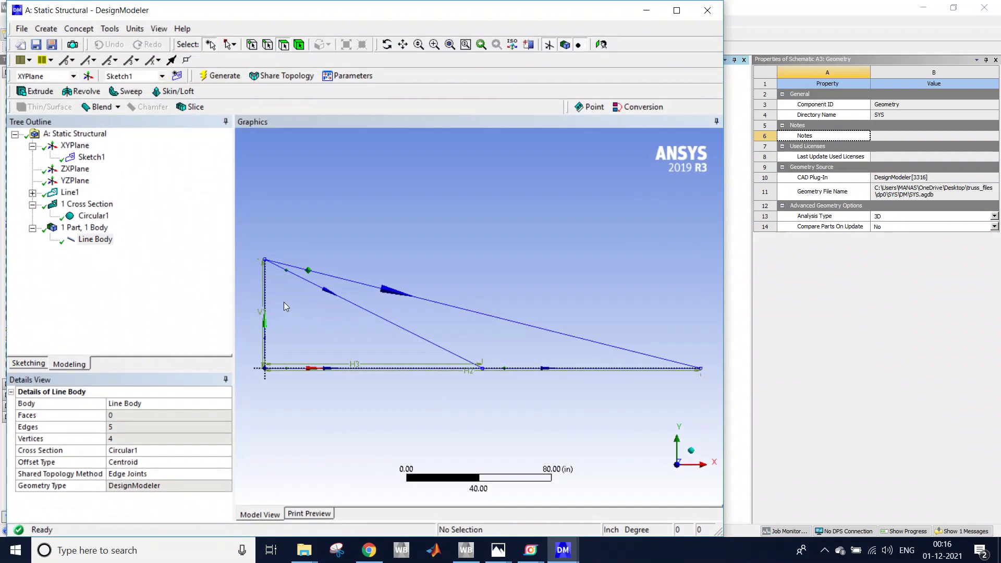
Step: Examine the truss sketch on the XY plane, its horizontal and vertical dimensions, and the line and dimension tools used for it
{"action": "left_click", "coordinate": [71, 148]}
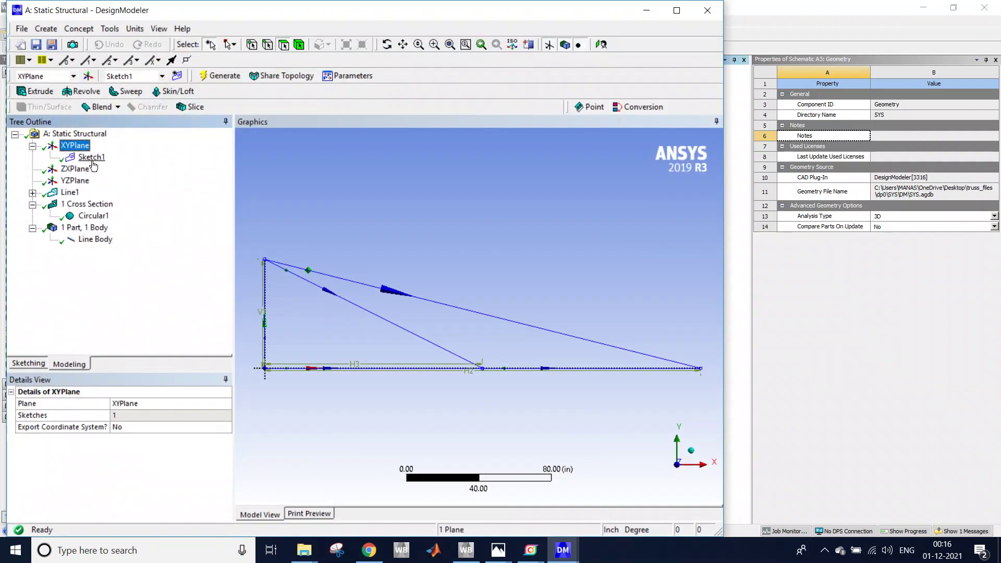
{"action": "left_click", "coordinate": [28, 365]}
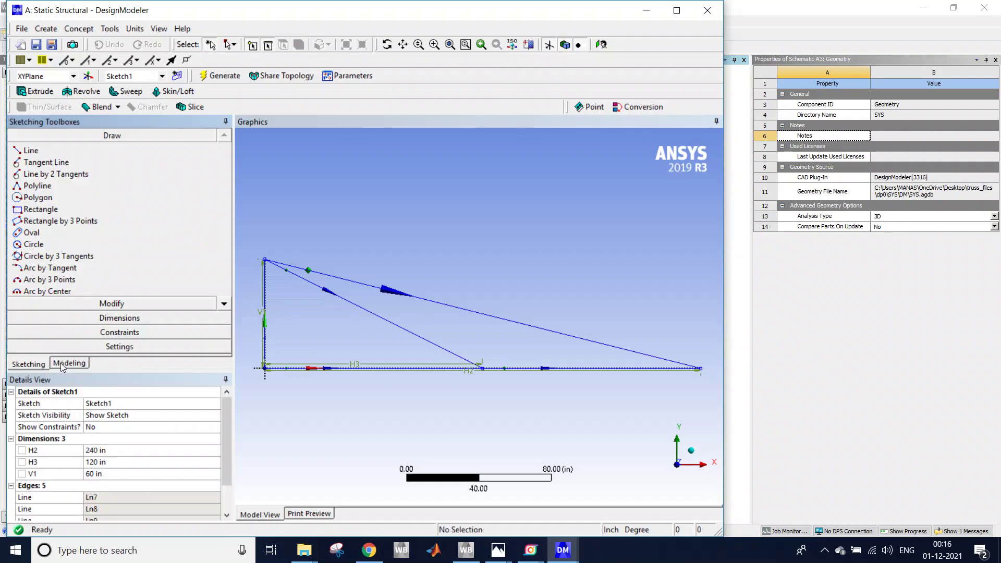
{"action": "left_click", "coordinate": [21, 154]}
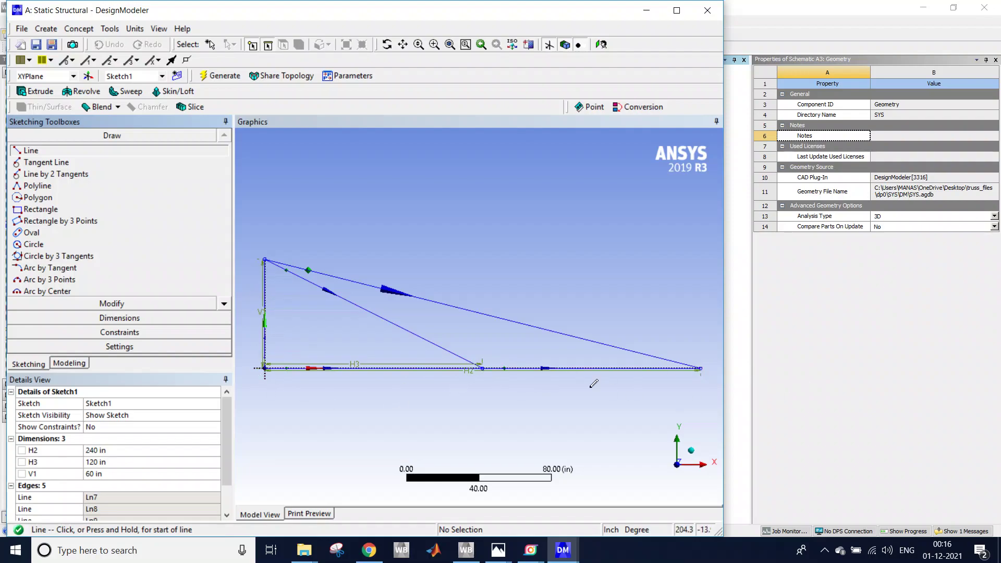
{"action": "left_click", "coordinate": [96, 318]}
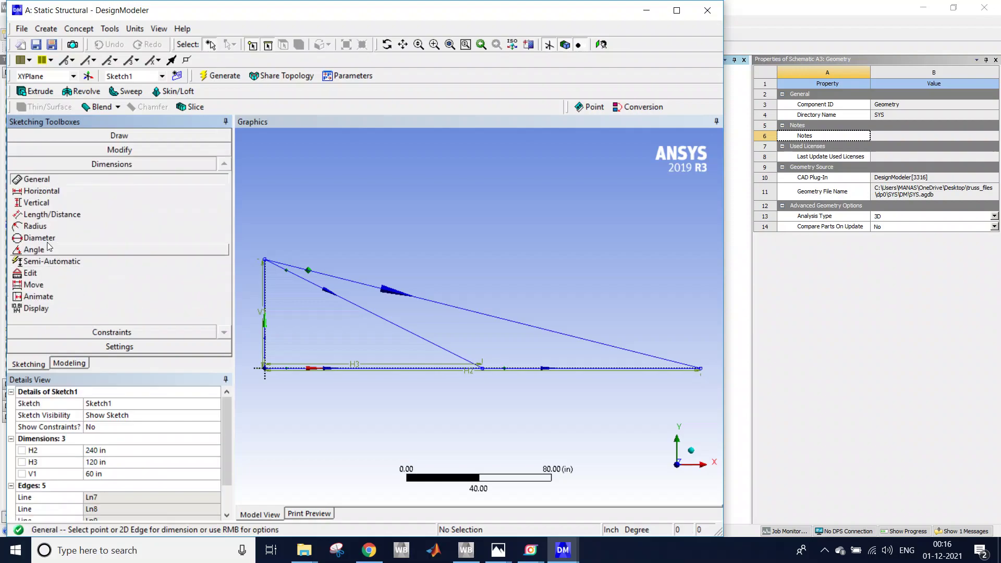
{"action": "left_click", "coordinate": [36, 205]}
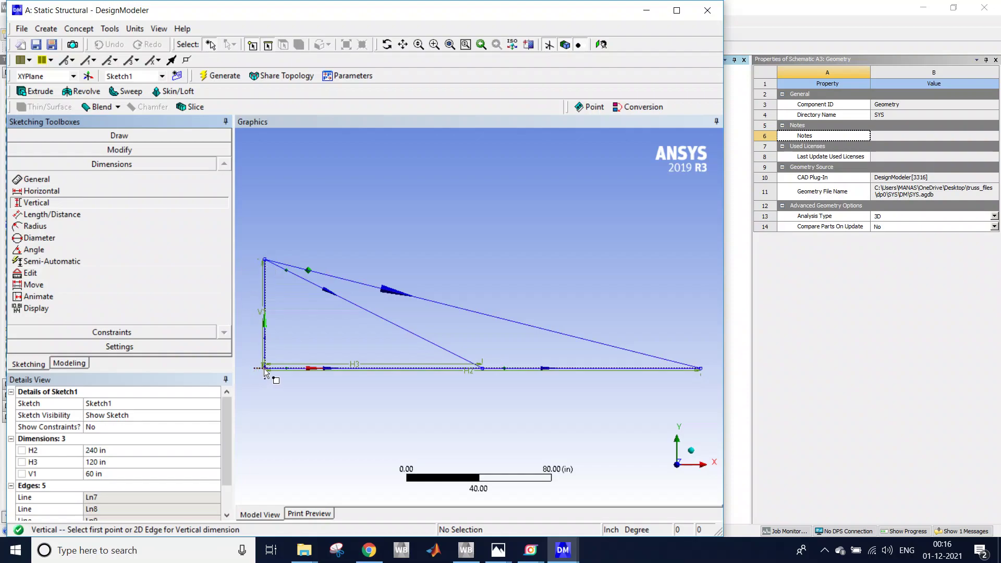
{"action": "left_click", "coordinate": [40, 191]}
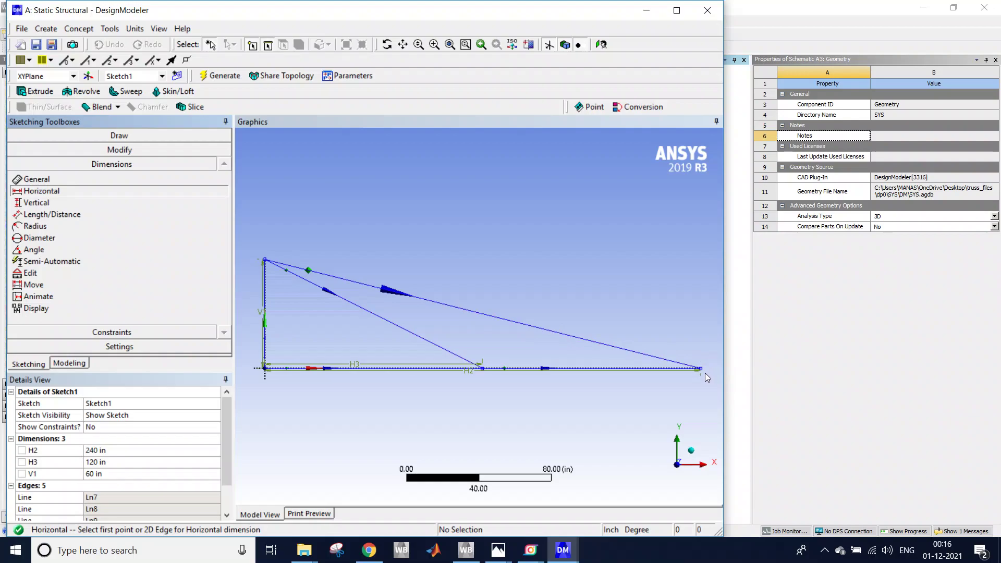
{"action": "left_click", "coordinate": [62, 366]}
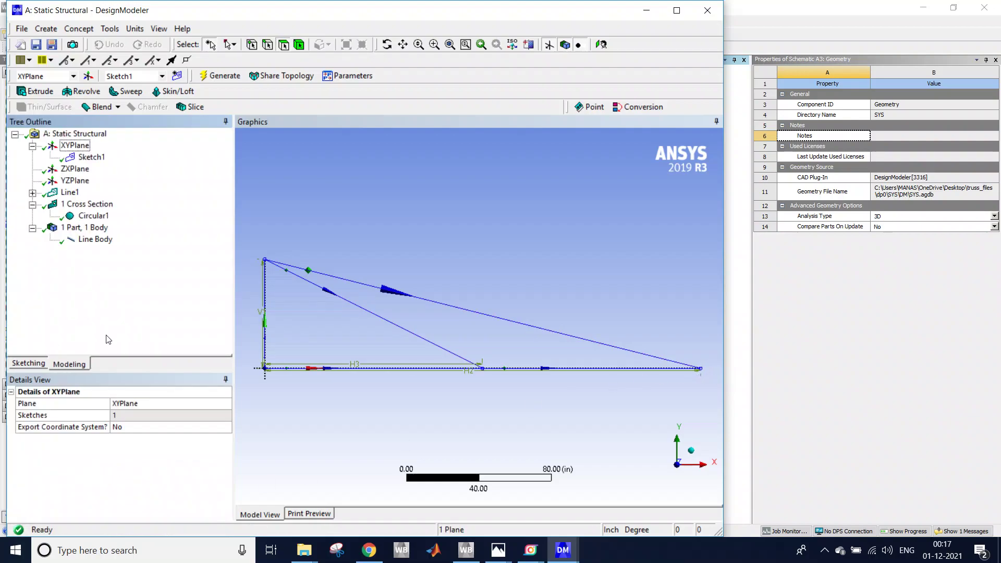
{"action": "left_click", "coordinate": [74, 28]}
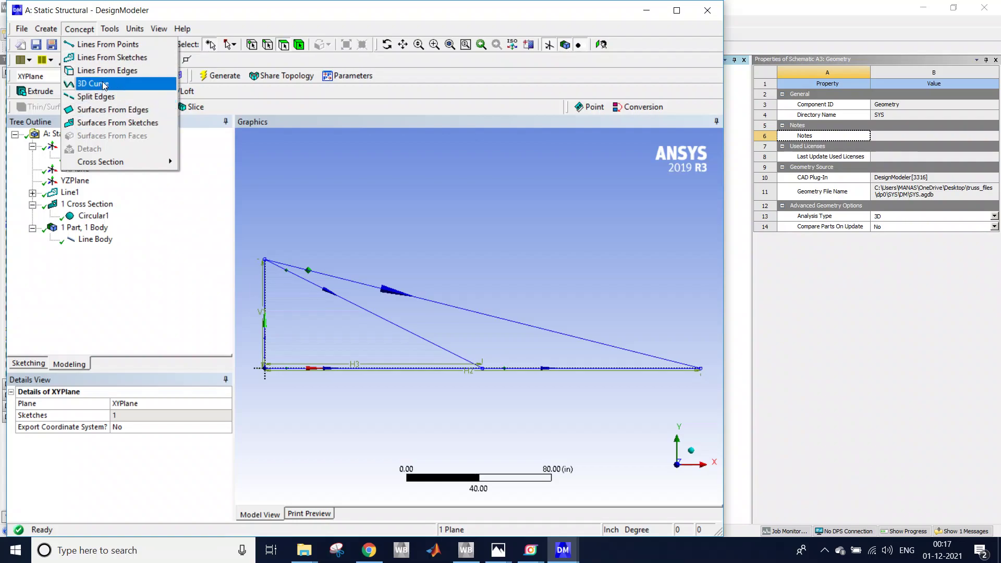
{"action": "left_click", "coordinate": [119, 60]}
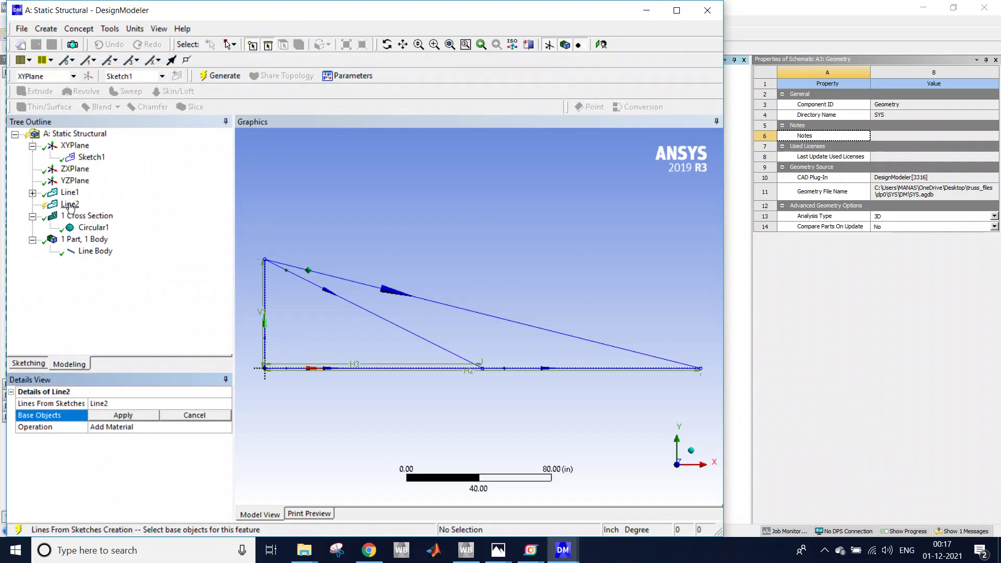
{"action": "right_click", "coordinate": [71, 204]}
{"action": "left_click", "coordinate": [84, 210]}
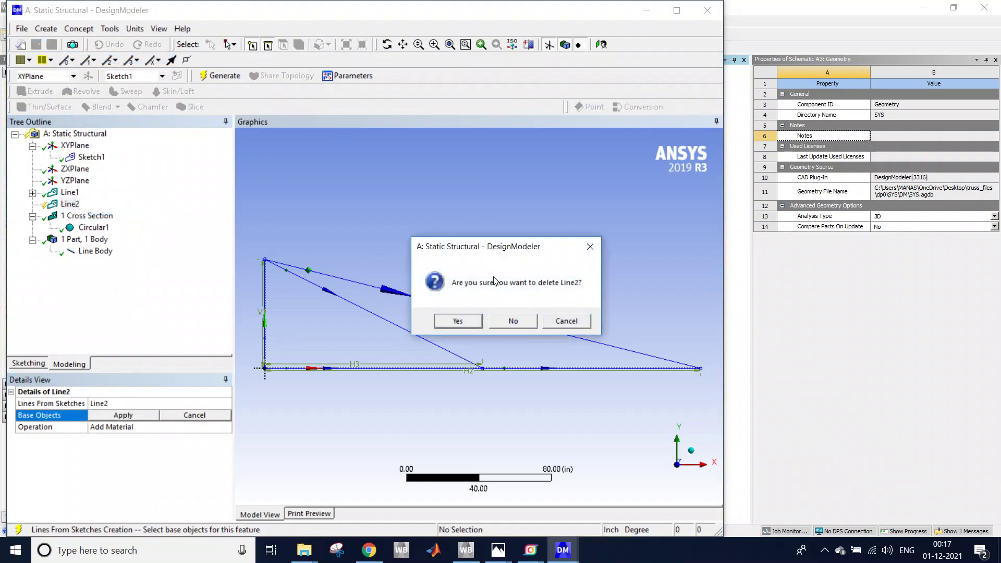
{"action": "left_click", "coordinate": [511, 320]}
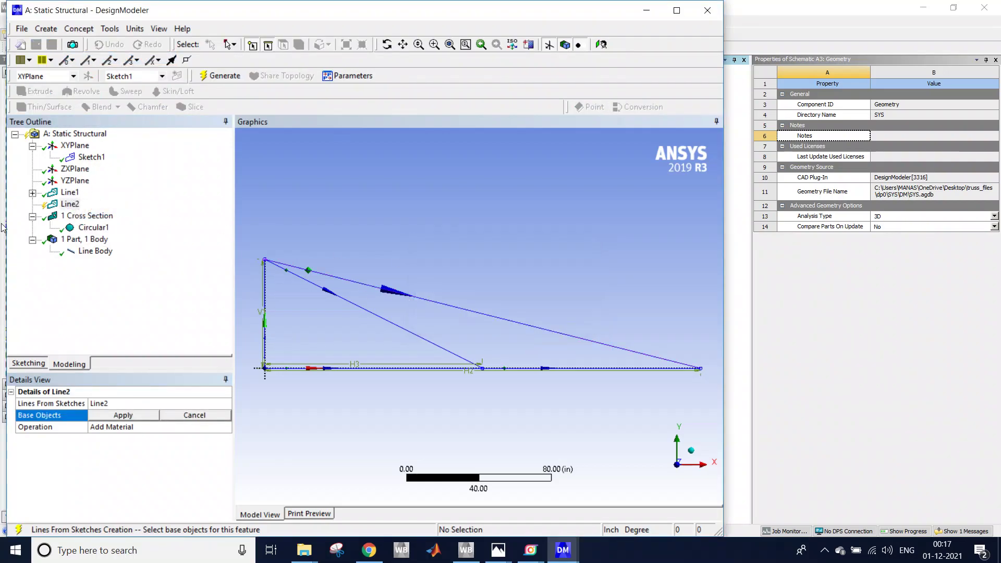
{"action": "right_click", "coordinate": [65, 207]}
{"action": "left_click", "coordinate": [79, 213]}
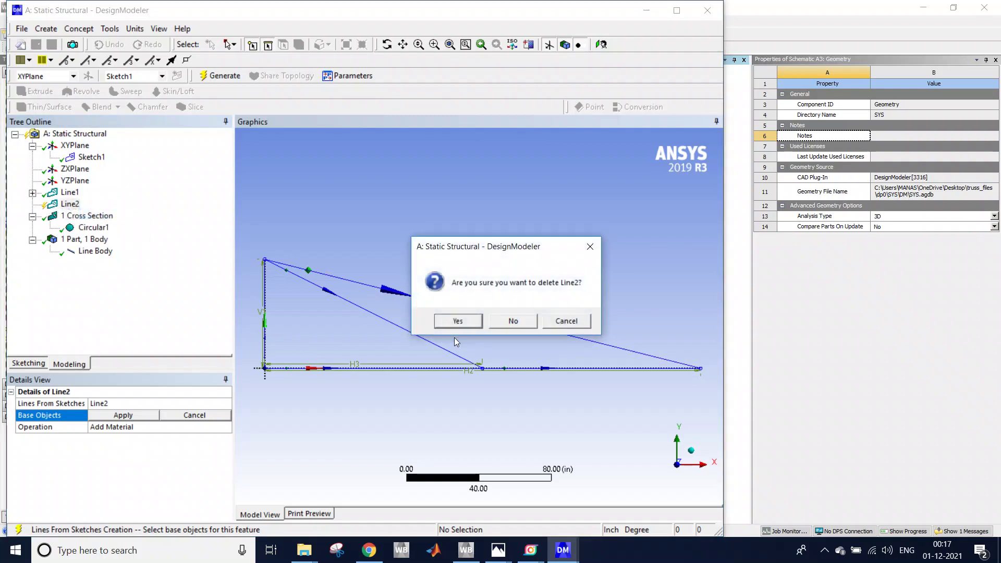
{"action": "left_click", "coordinate": [444, 322]}
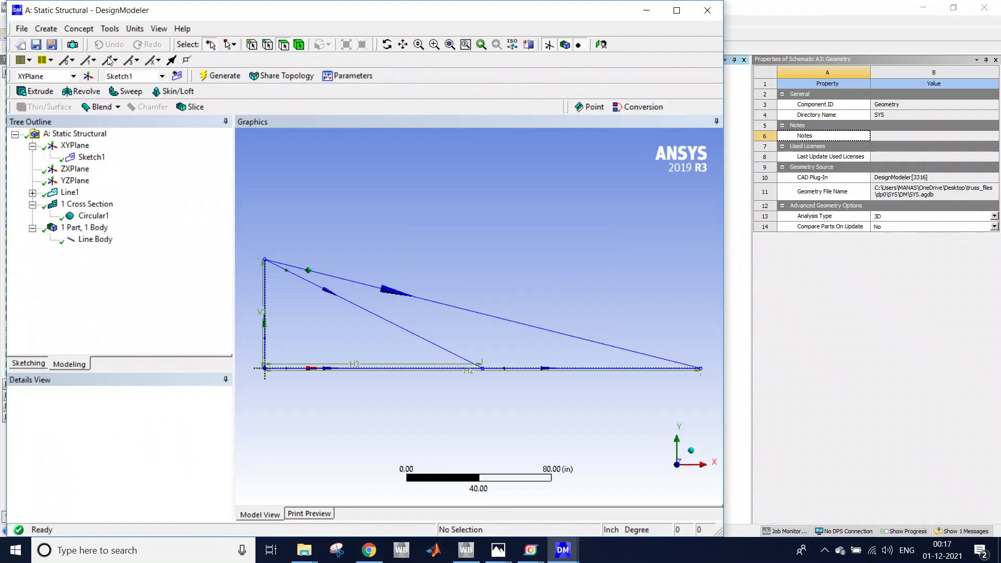
Step: Review the cross section options and the circular section's radius, and compare it with the member diameter in the problem image
{"action": "left_click", "coordinate": [78, 29]}
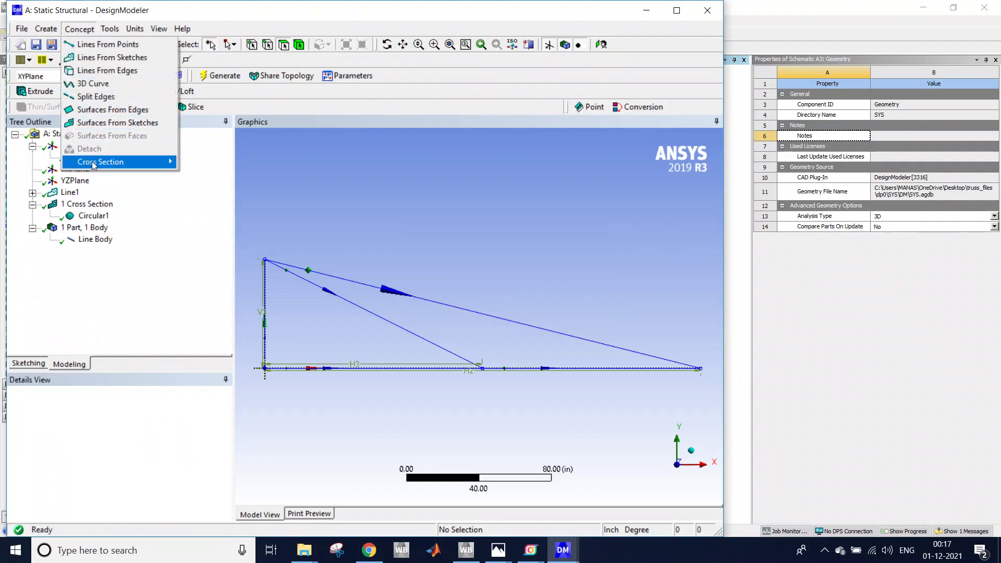
{"action": "mouse_move", "coordinate": [97, 164]}
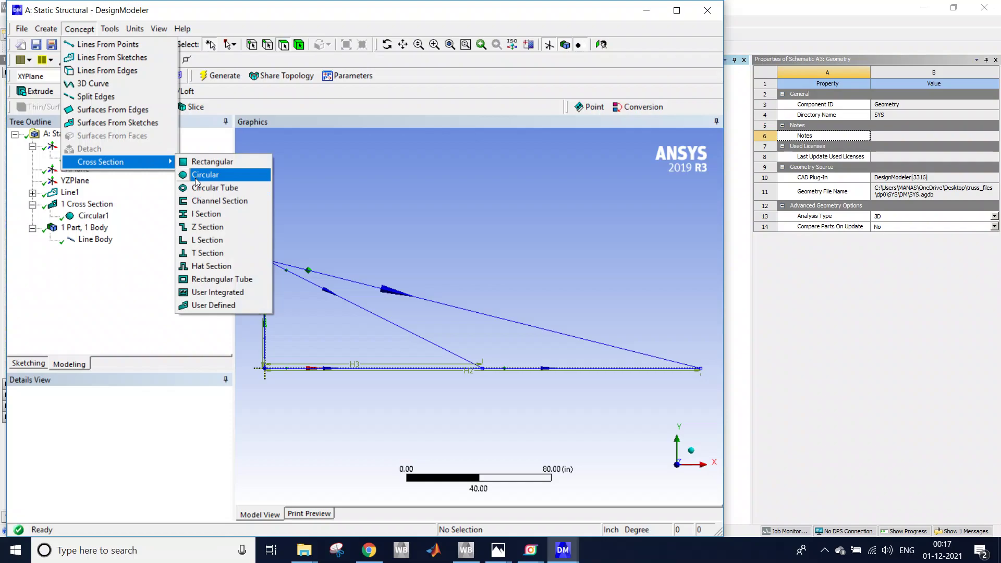
{"action": "left_click", "coordinate": [96, 301]}
{"action": "left_click", "coordinate": [90, 227]}
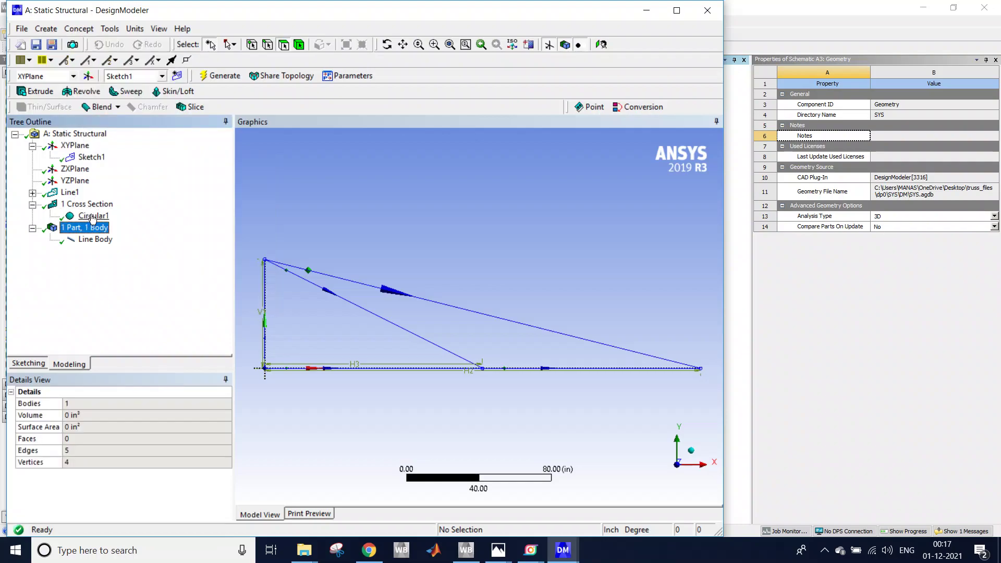
{"action": "left_click", "coordinate": [89, 216]}
{"action": "left_click", "coordinate": [97, 440]}
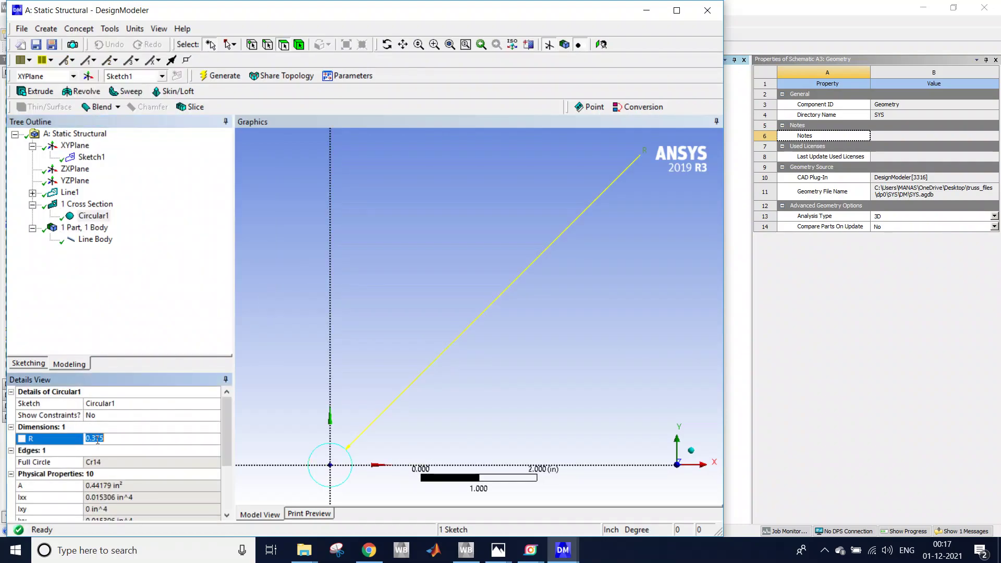
{"action": "left_click", "coordinate": [498, 550]}
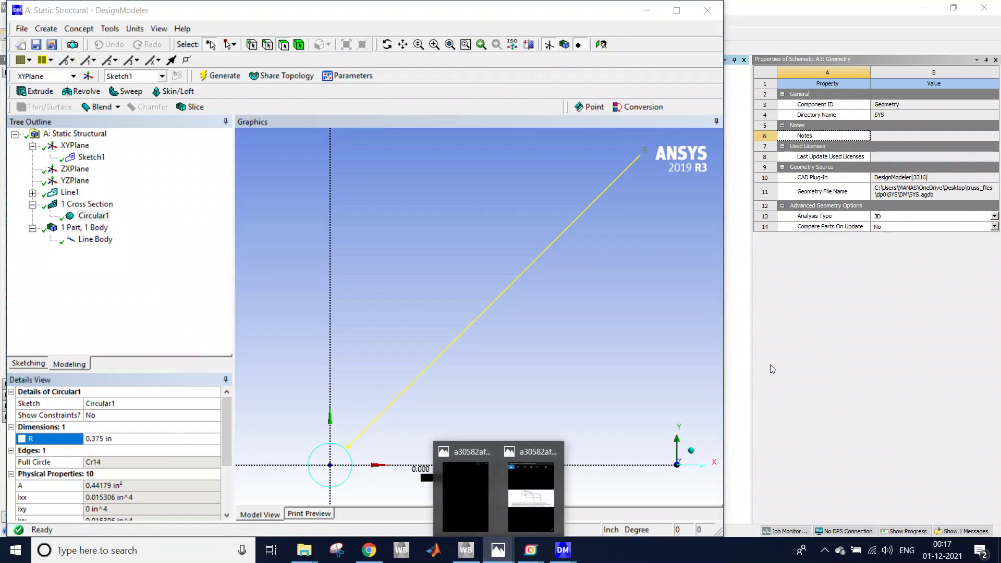
{"action": "left_click", "coordinate": [521, 519]}
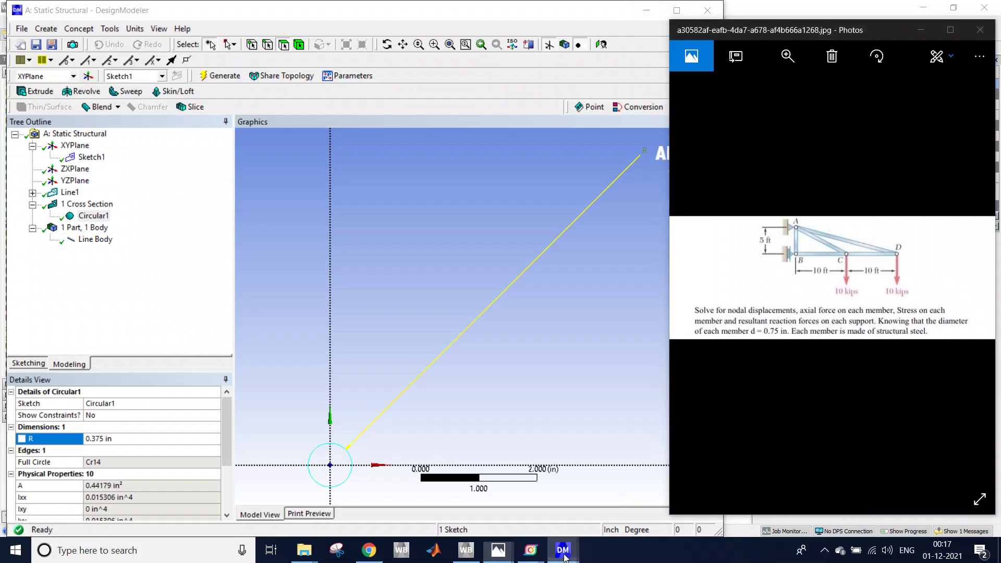
Step: Switch to Mechanical and check the cross section and material assignment of the line body
{"action": "mouse_move", "coordinate": [563, 549]}
{"action": "left_click", "coordinate": [596, 499]}
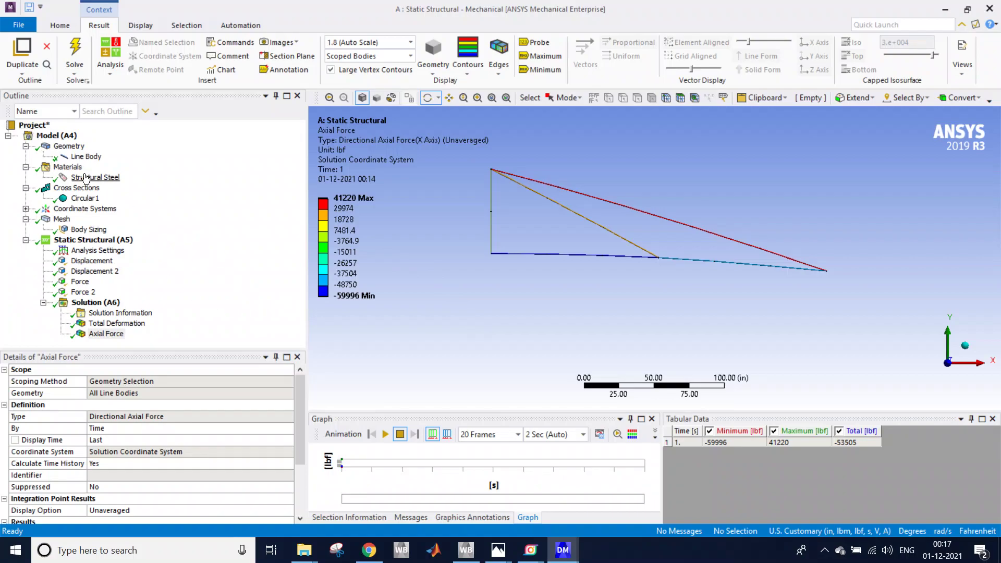
{"action": "left_click", "coordinate": [78, 157]}
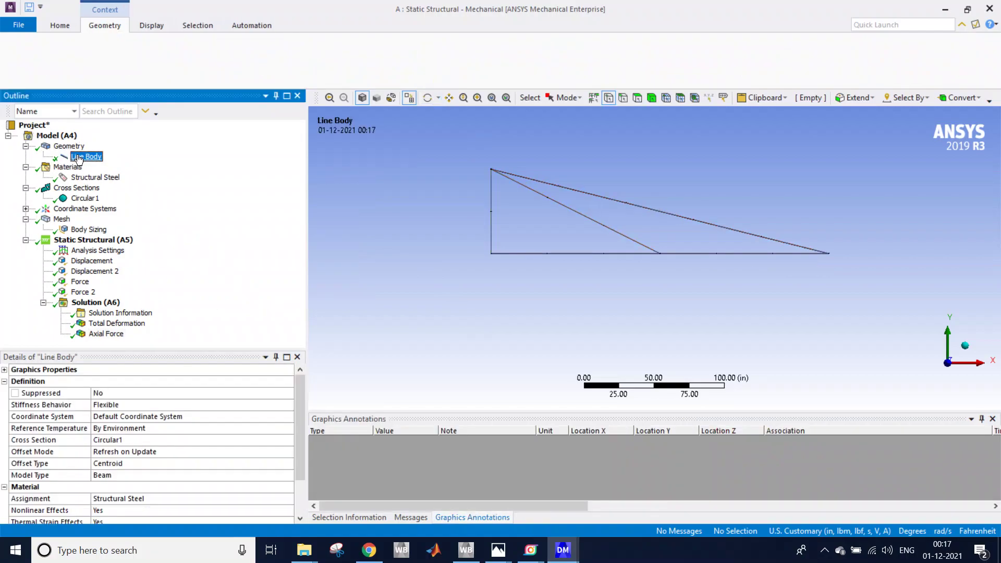
{"action": "left_click", "coordinate": [122, 500]}
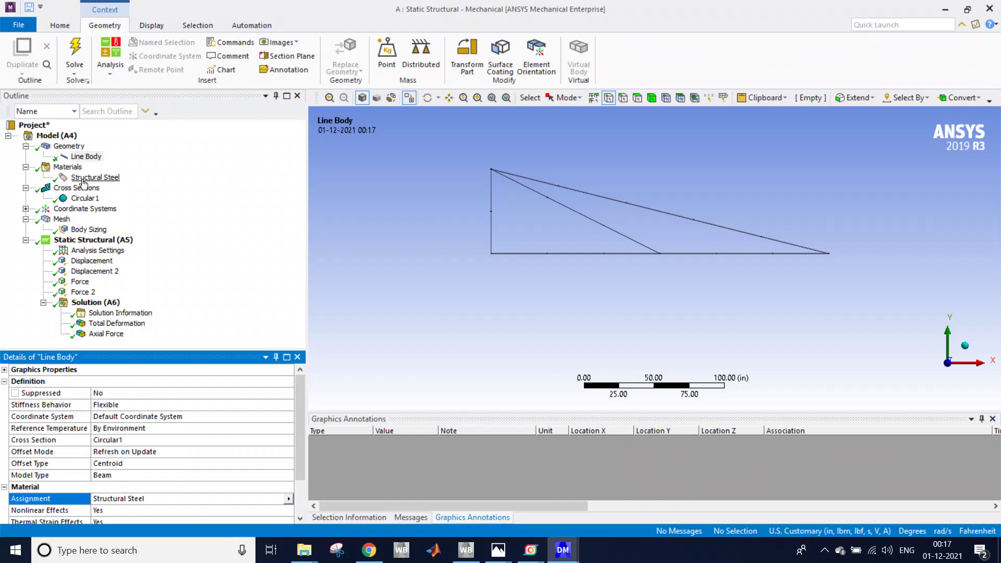
Step: Collapse the Materials, Geometry and Cross Sections branches in the model tree
{"action": "left_click", "coordinate": [25, 167]}
{"action": "left_click", "coordinate": [26, 146]}
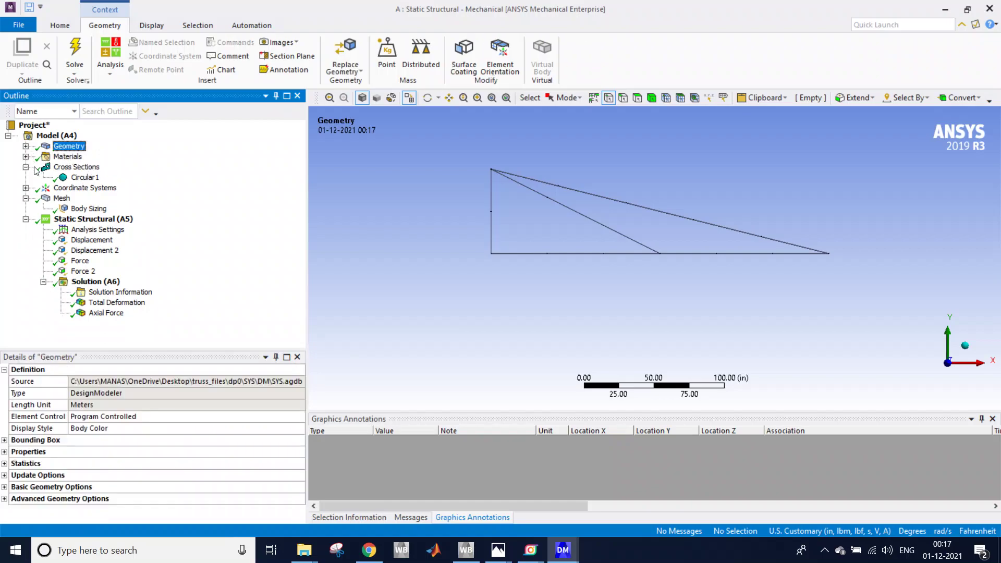
{"action": "left_click", "coordinate": [26, 167]}
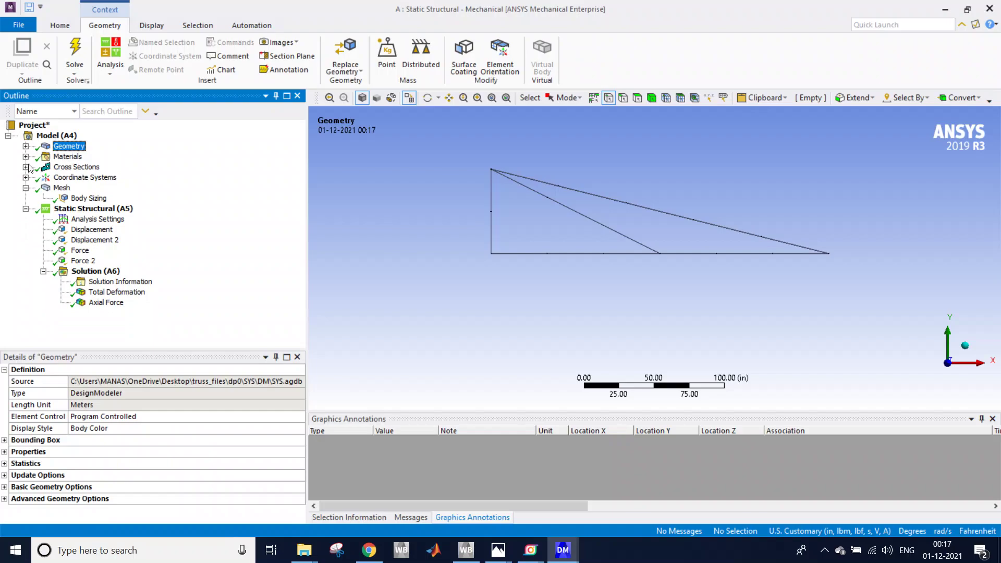
Step: Set the element size of the mesh's body sizing to 10 in
{"action": "left_click", "coordinate": [85, 199]}
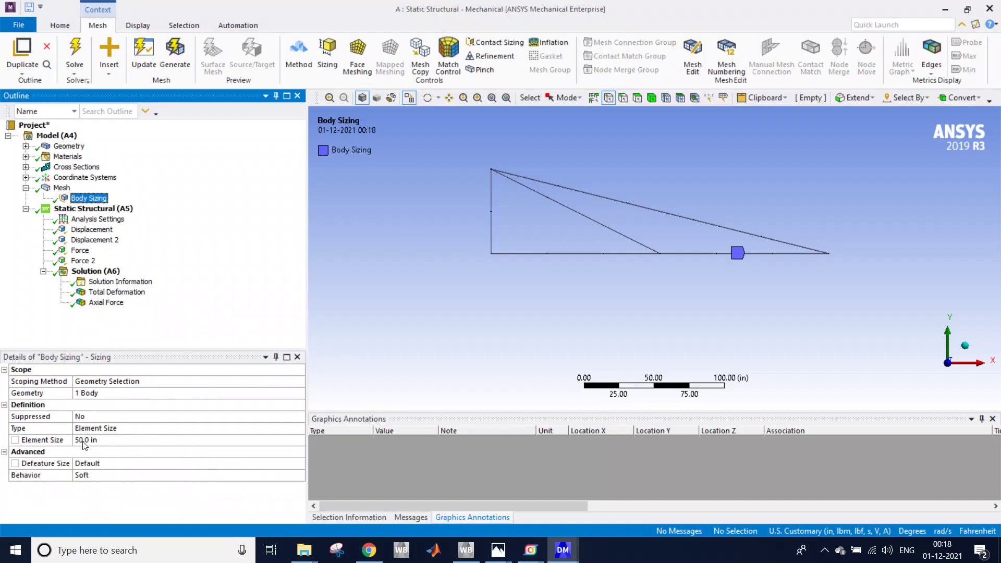
{"action": "left_click", "coordinate": [85, 442]}
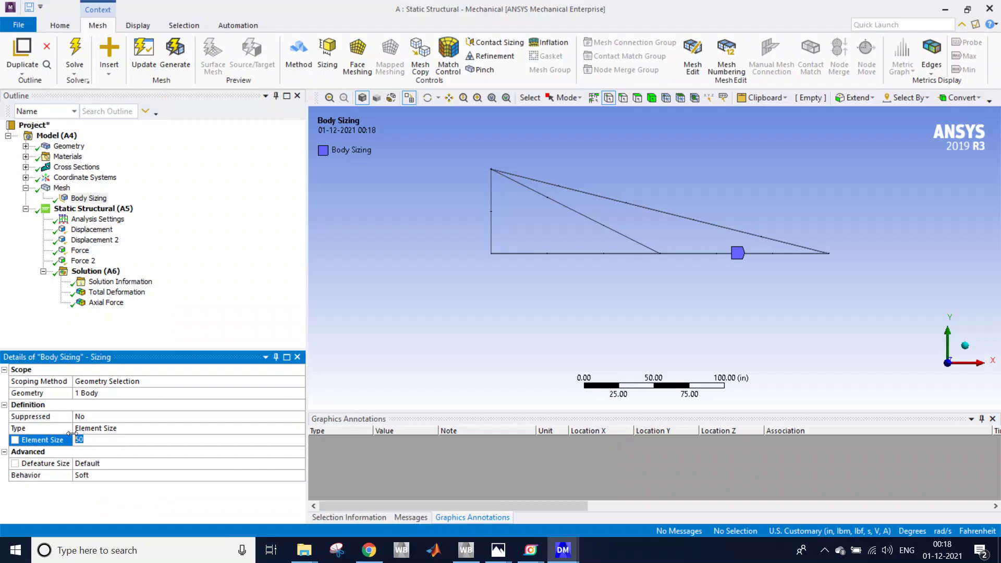
{"action": "type", "text": "10"}
{"action": "key", "text": "Return"}
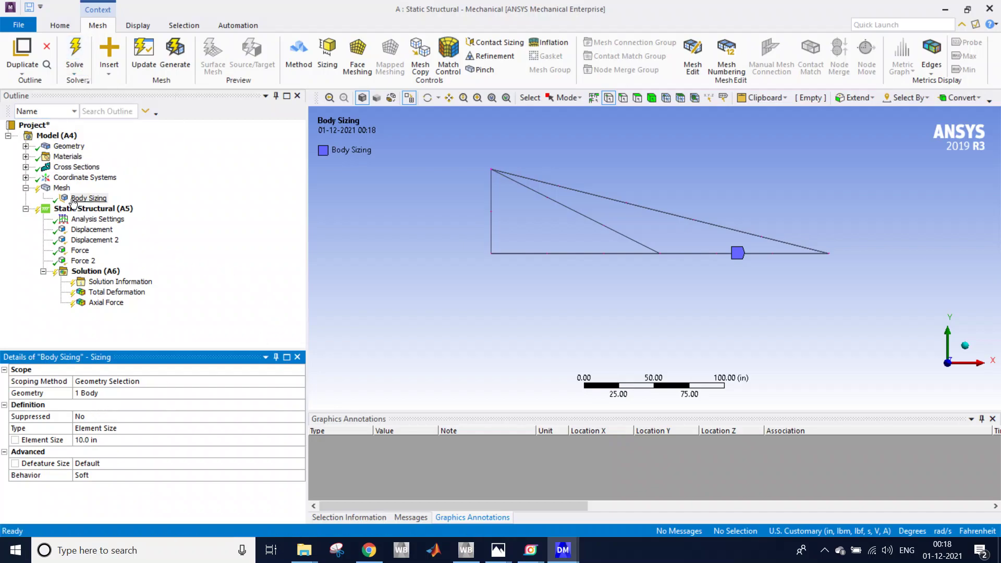
Step: Generate the truss mesh with the new body sizing and inspect the element divisions along the members
{"action": "right_click", "coordinate": [62, 188]}
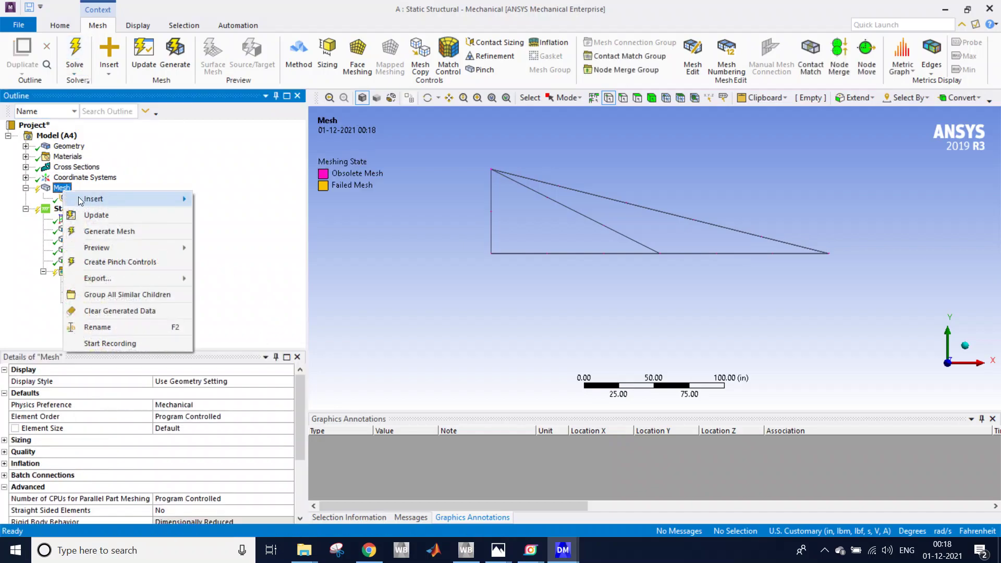
{"action": "left_click", "coordinate": [107, 233]}
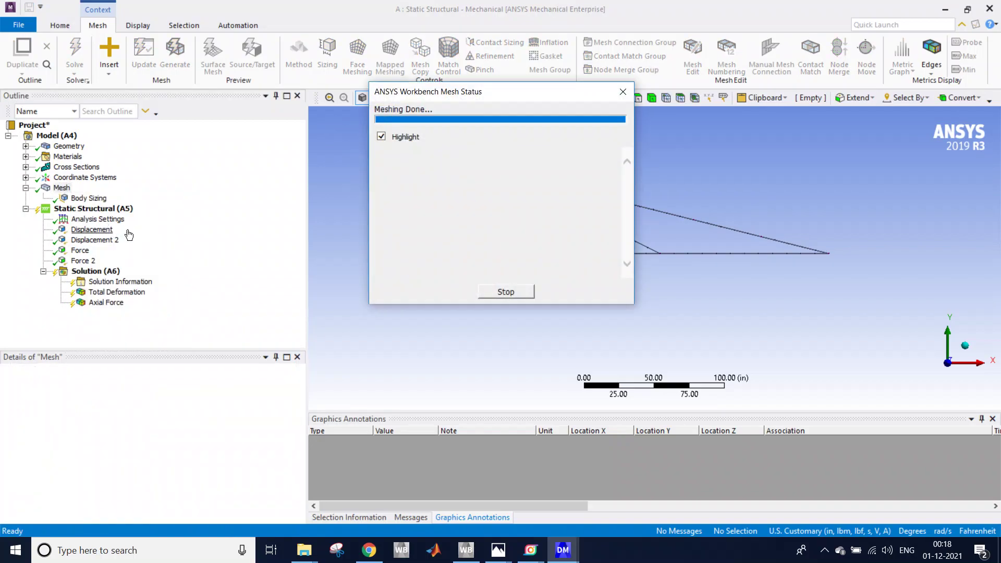
{"action": "left_click_drag", "start_coordinate": [472, 233], "coordinate": [520, 272]}
{"action": "scroll", "coordinate": [485, 248], "scroll_direction": "down", "scroll_amount": 2}
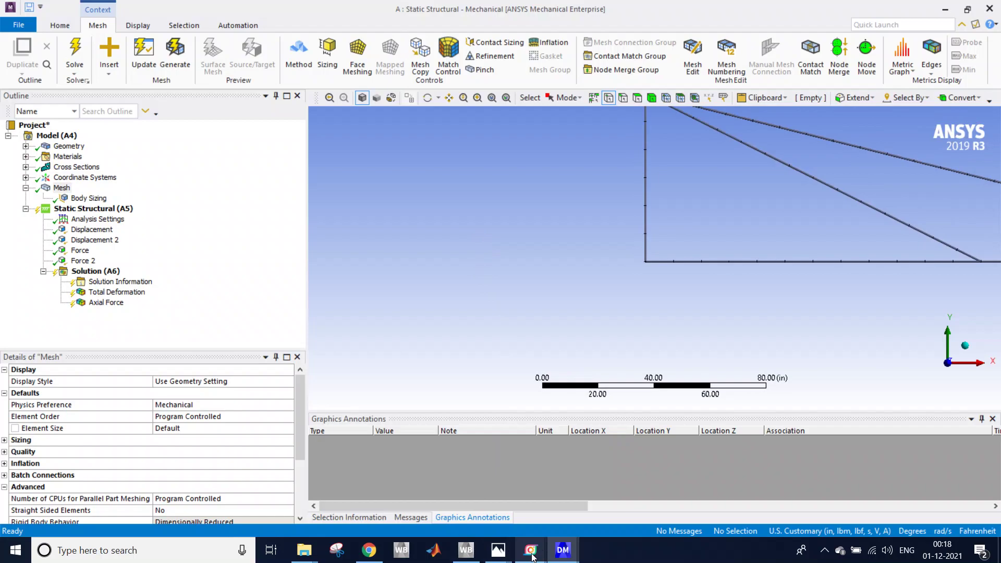
{"action": "mouse_move", "coordinate": [530, 551]}
{"action": "left_click", "coordinate": [505, 463]}
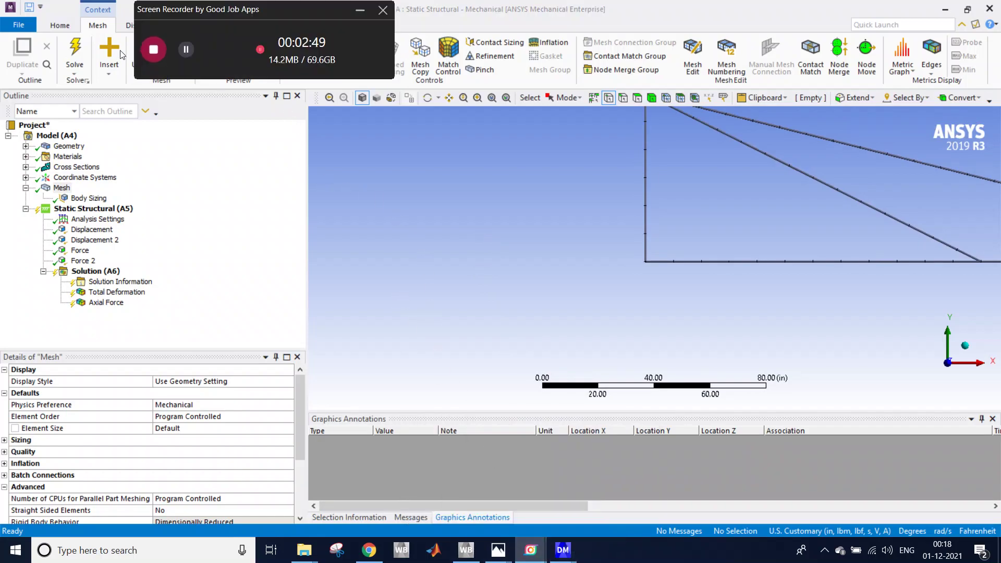
{"action": "left_click", "coordinate": [188, 52]}
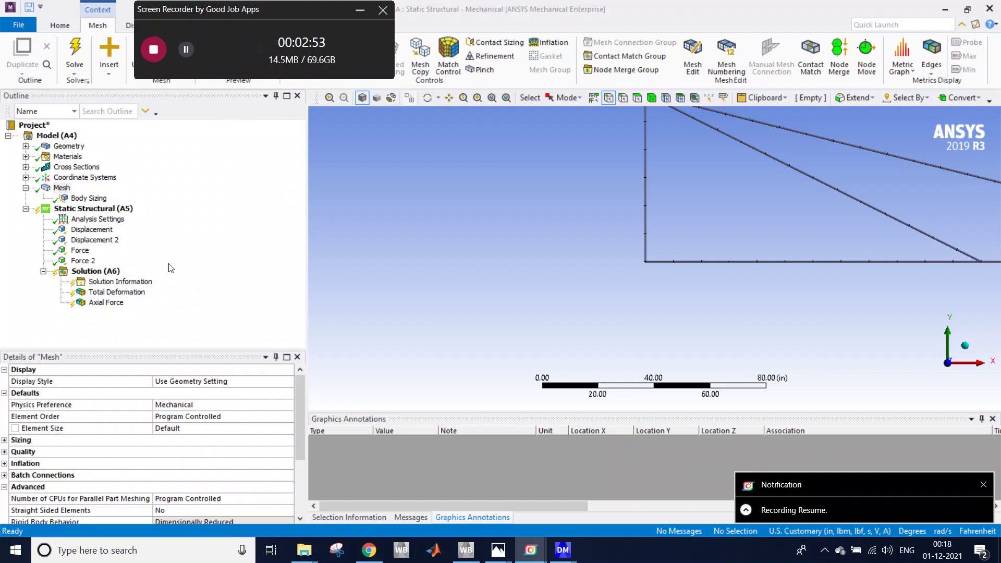
{"action": "left_click", "coordinate": [178, 281]}
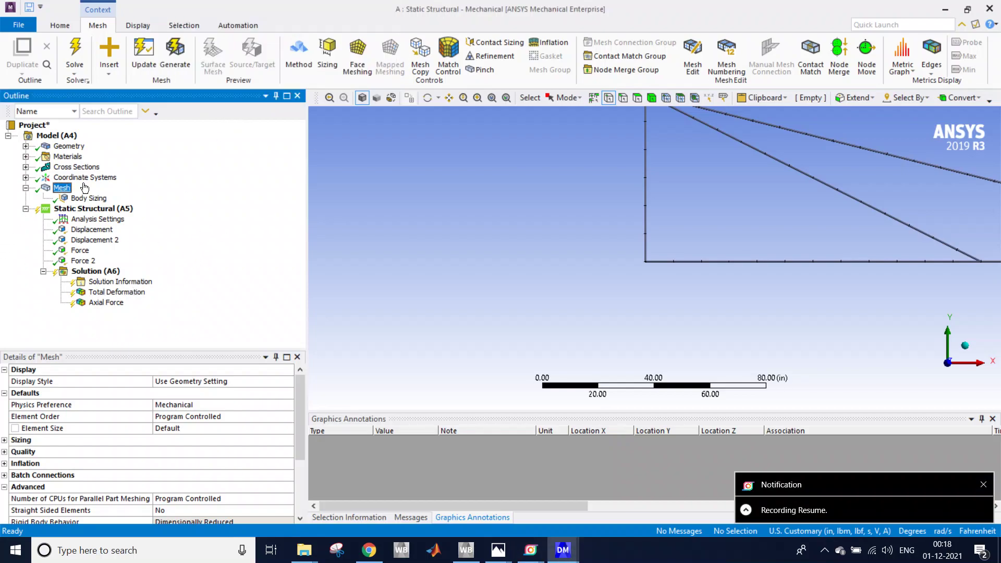
Step: Set the body sizing's element size to 5 in and regenerate the truss mesh
{"action": "right_click_drag", "start_coordinate": [632, 207], "coordinate": [701, 279]}
{"action": "scroll", "coordinate": [573, 287], "scroll_direction": "down", "scroll_amount": 7}
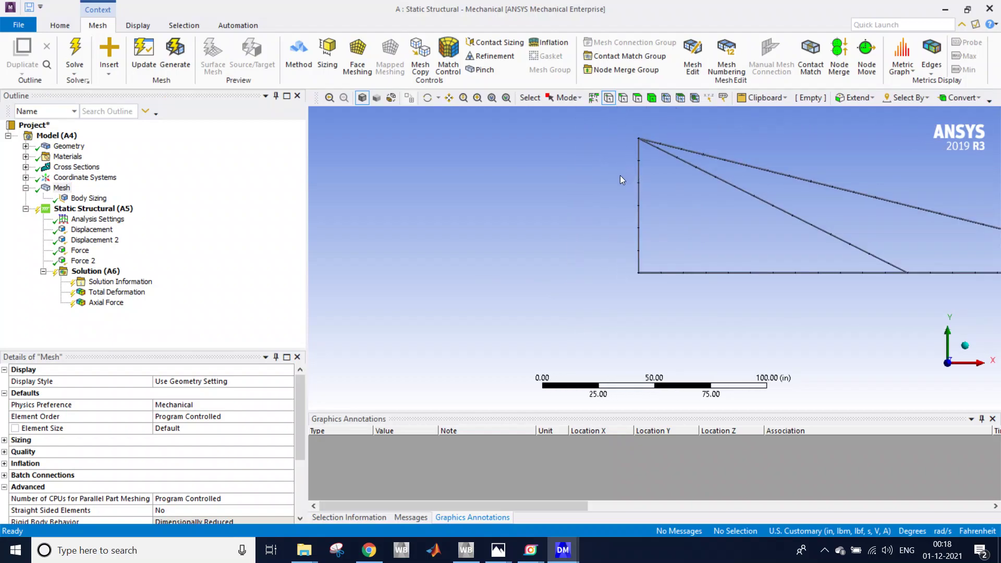
{"action": "left_click", "coordinate": [89, 198]}
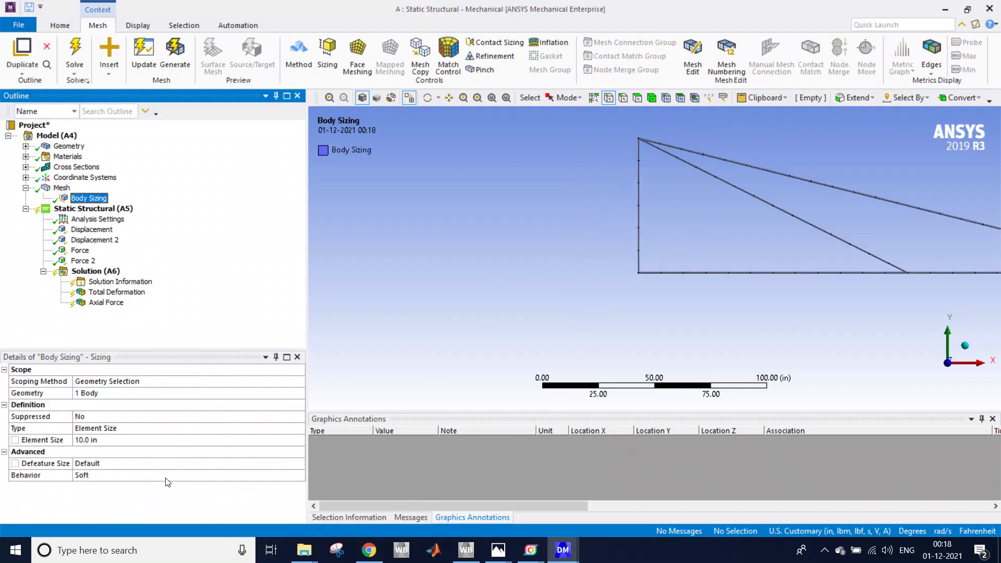
{"action": "left_click", "coordinate": [111, 442]}
{"action": "type", "text": "5"}
{"action": "key", "text": "Return"}
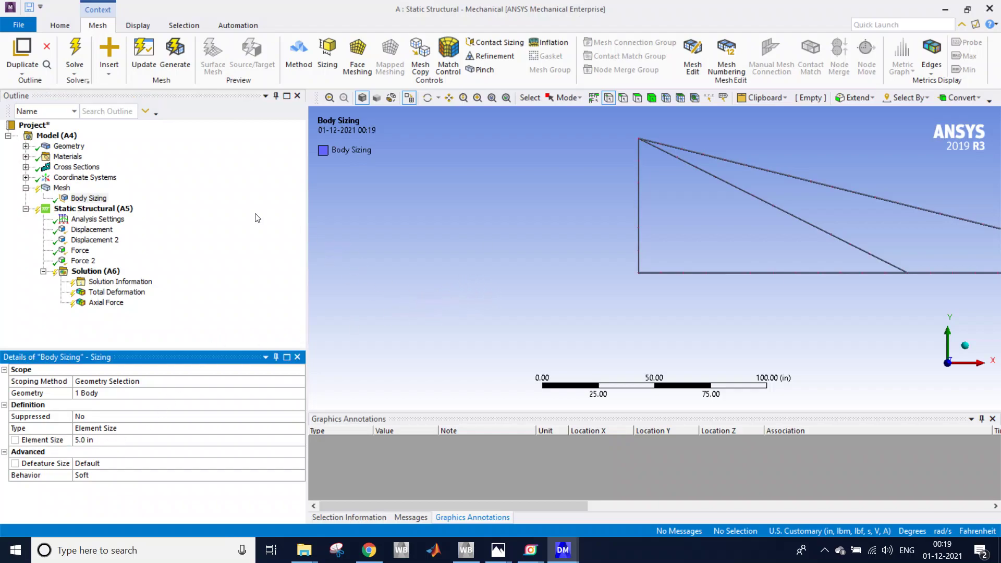
{"action": "right_click", "coordinate": [66, 188]}
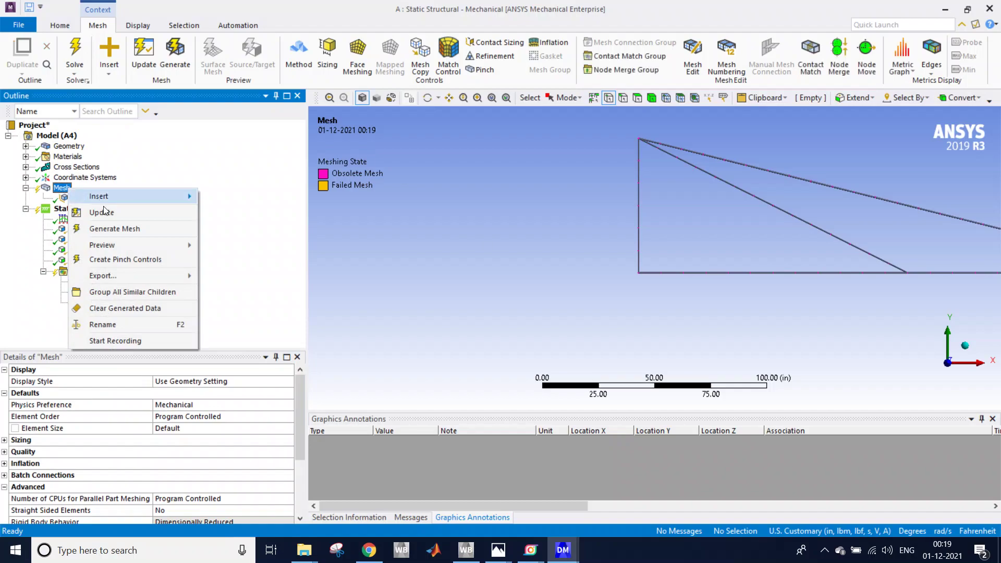
{"action": "left_click", "coordinate": [117, 229]}
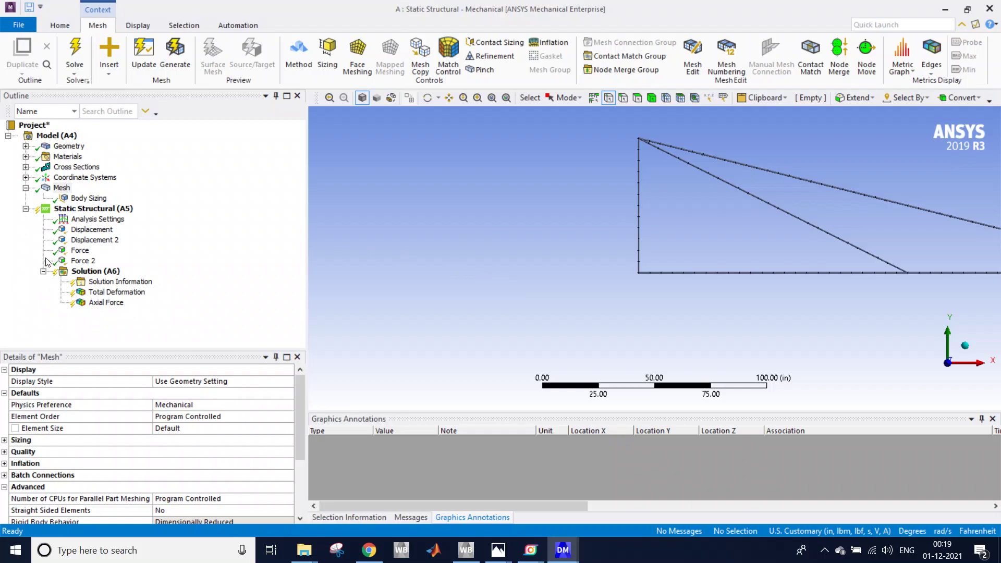
Step: Check the two displacement supports at nodes B and A against the truss problem sketch
{"action": "left_click", "coordinate": [92, 230]}
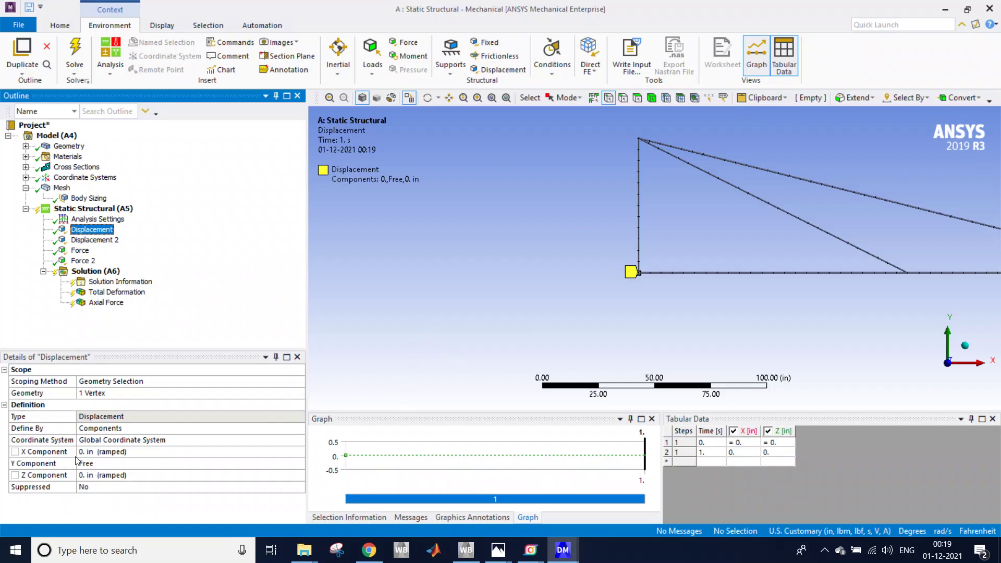
{"action": "left_click", "coordinate": [968, 9]}
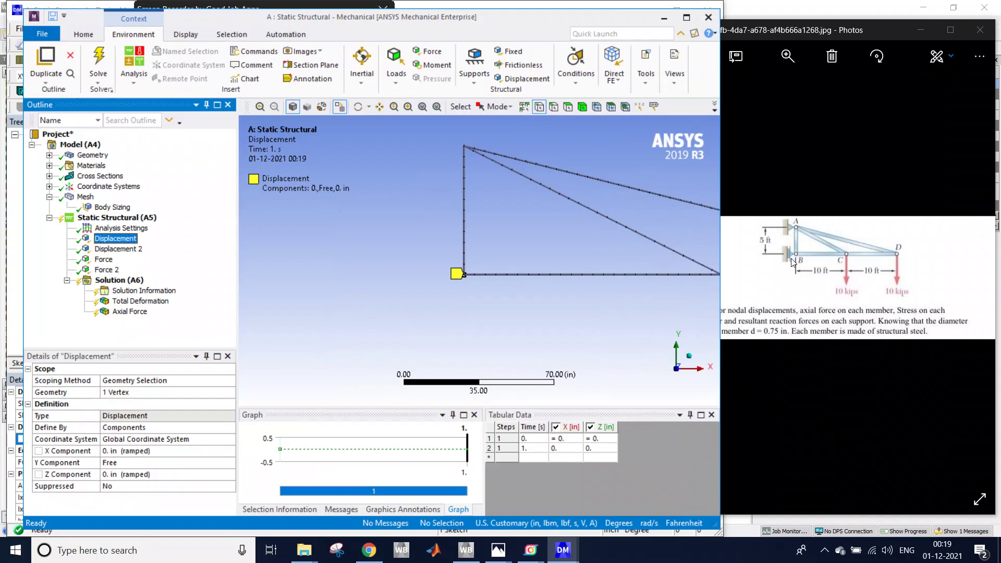
{"action": "scroll", "coordinate": [808, 272], "scroll_direction": "up", "scroll_amount": 2, "text": "ctrl"}
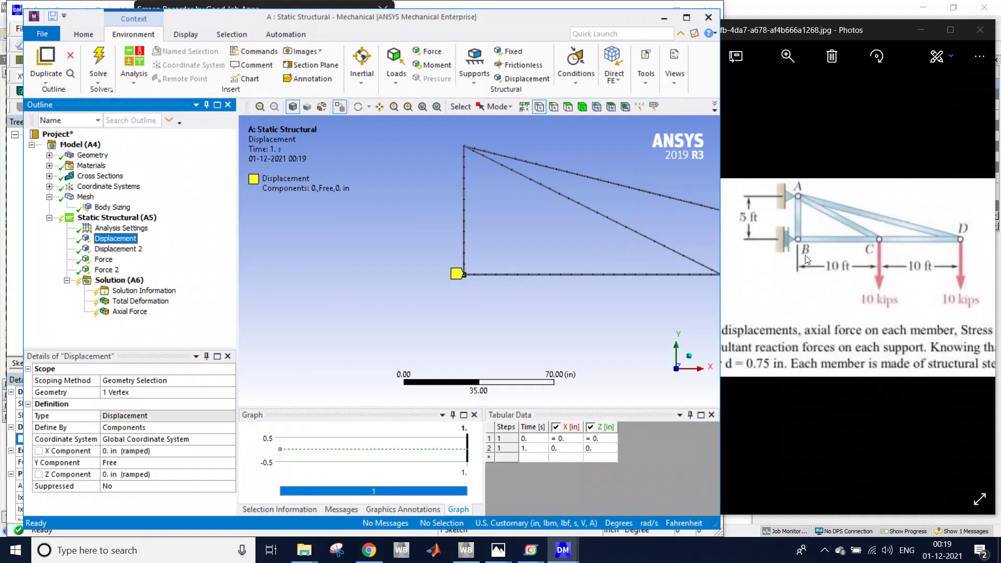
{"action": "scroll", "coordinate": [804, 245], "scroll_direction": "down", "scroll_amount": 2, "text": "ctrl"}
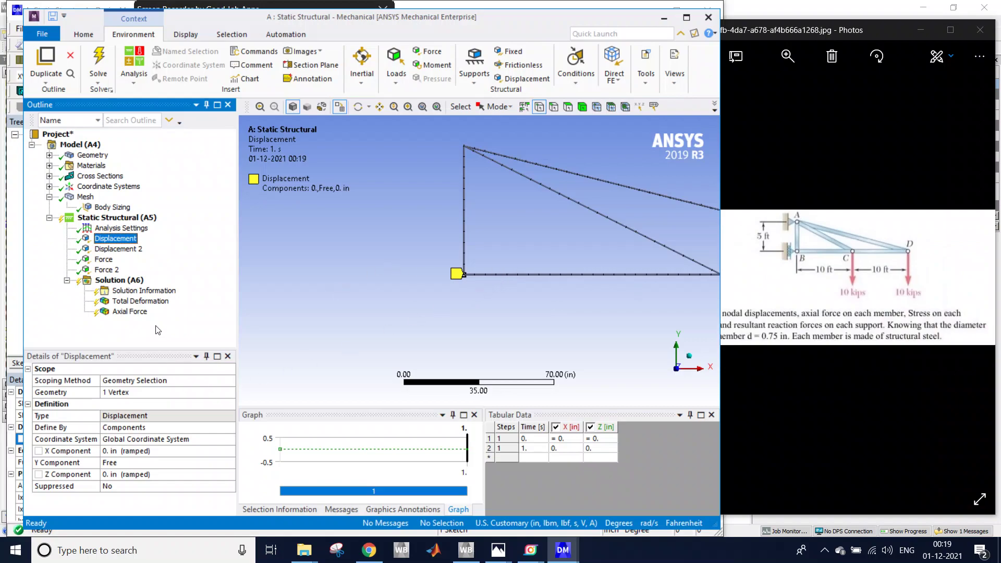
{"action": "left_click", "coordinate": [102, 250]}
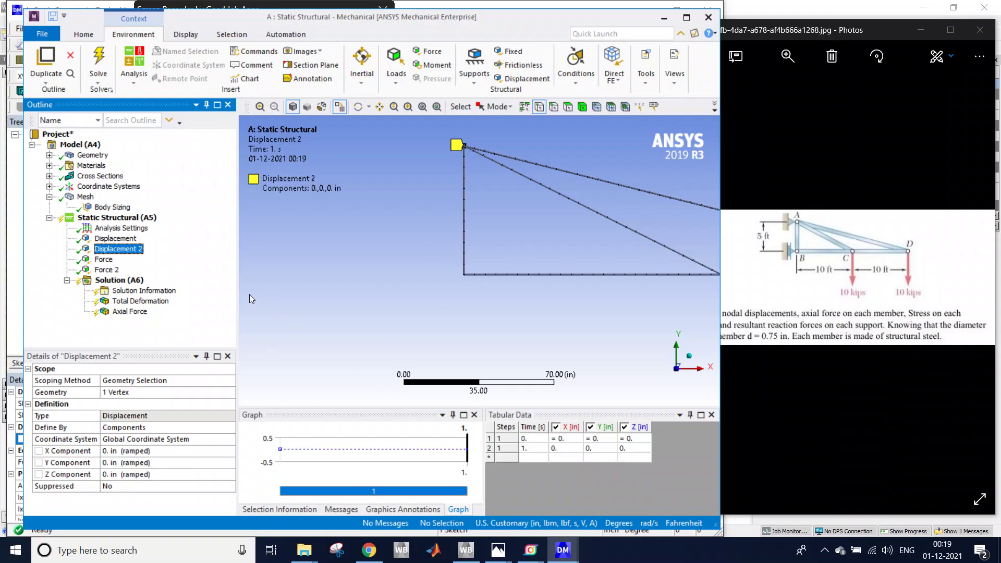
Step: Check the two nodal forces at C and D against the loads in the problem sketch
{"action": "left_click", "coordinate": [103, 263]}
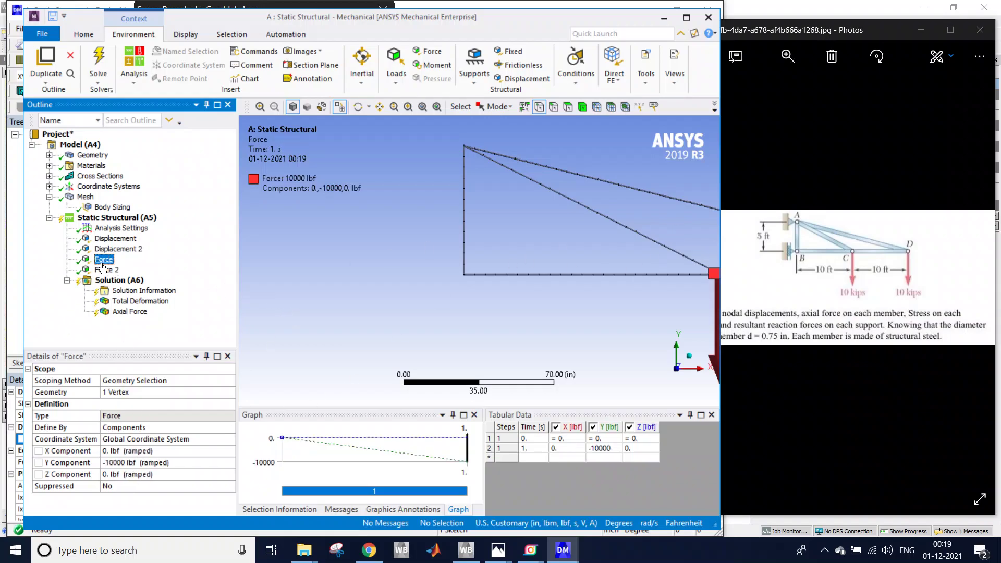
{"action": "scroll", "coordinate": [574, 280], "scroll_direction": "down", "scroll_amount": 3}
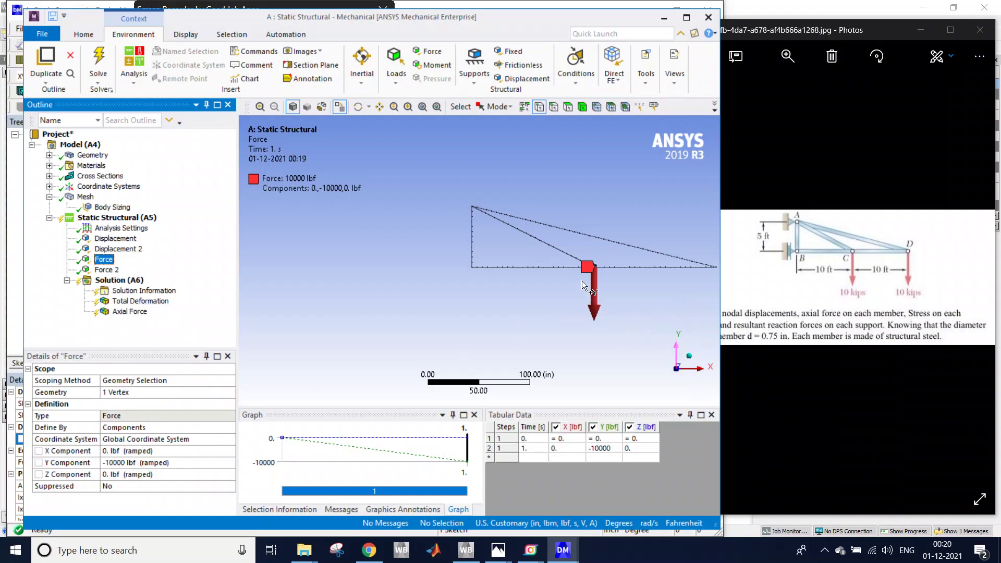
{"action": "left_click", "coordinate": [105, 272]}
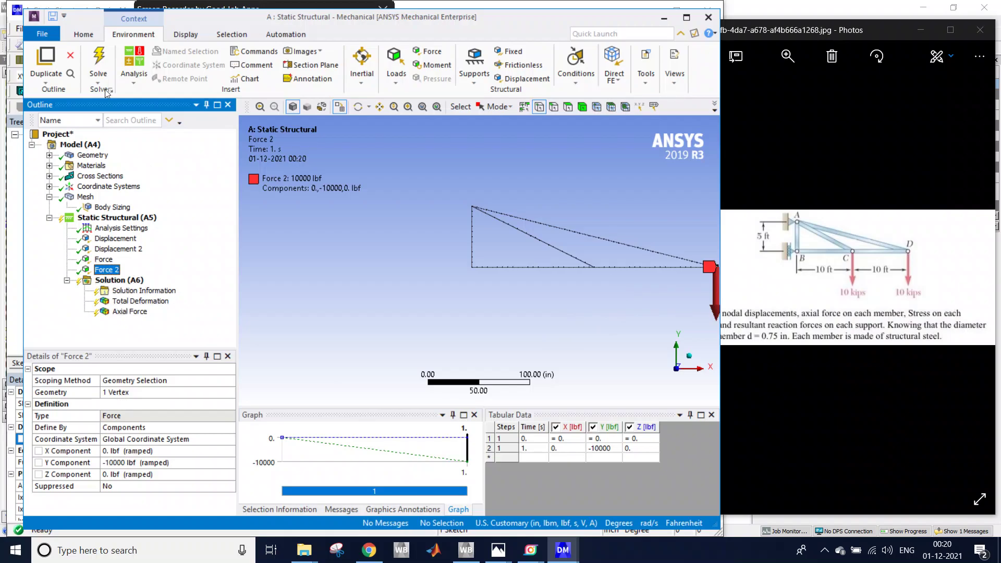
Step: Solve the static structural analysis and maximize the Mechanical window
{"action": "left_click", "coordinate": [99, 58]}
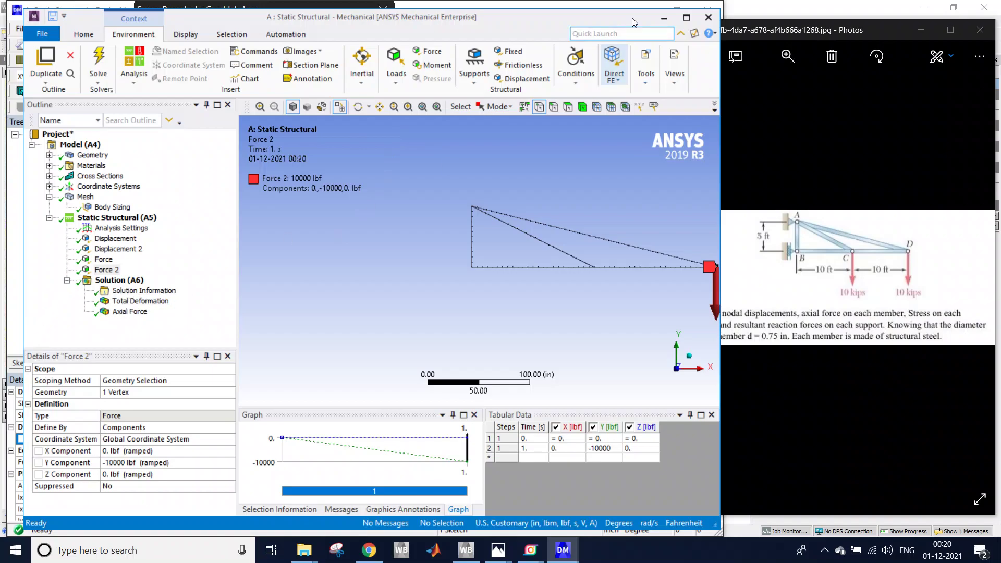
{"action": "left_click", "coordinate": [686, 17]}
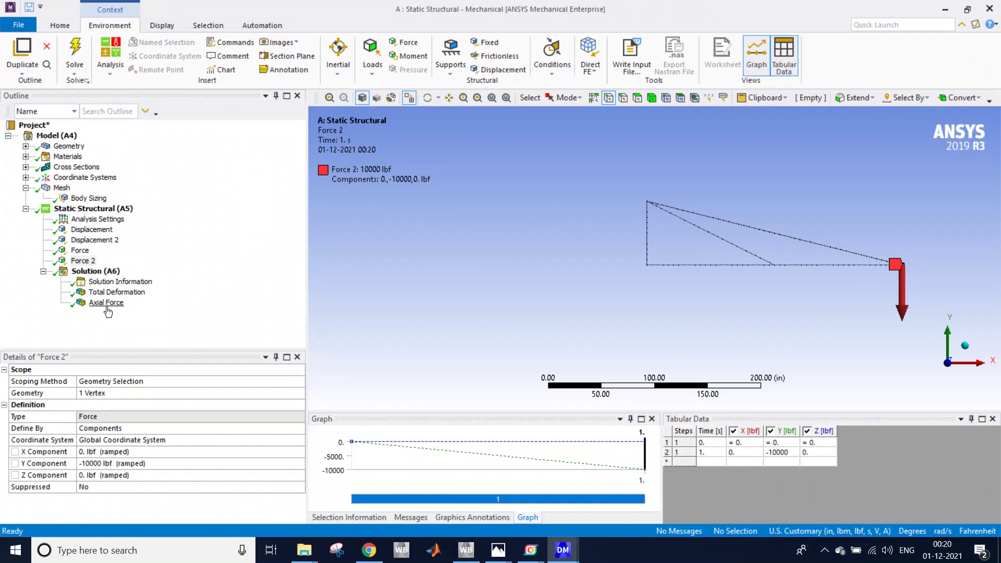
Step: Examine which beam results can be inserted under the Solution branch
{"action": "left_click", "coordinate": [100, 280]}
{"action": "right_click", "coordinate": [104, 285]}
{"action": "mouse_move", "coordinate": [165, 291]}
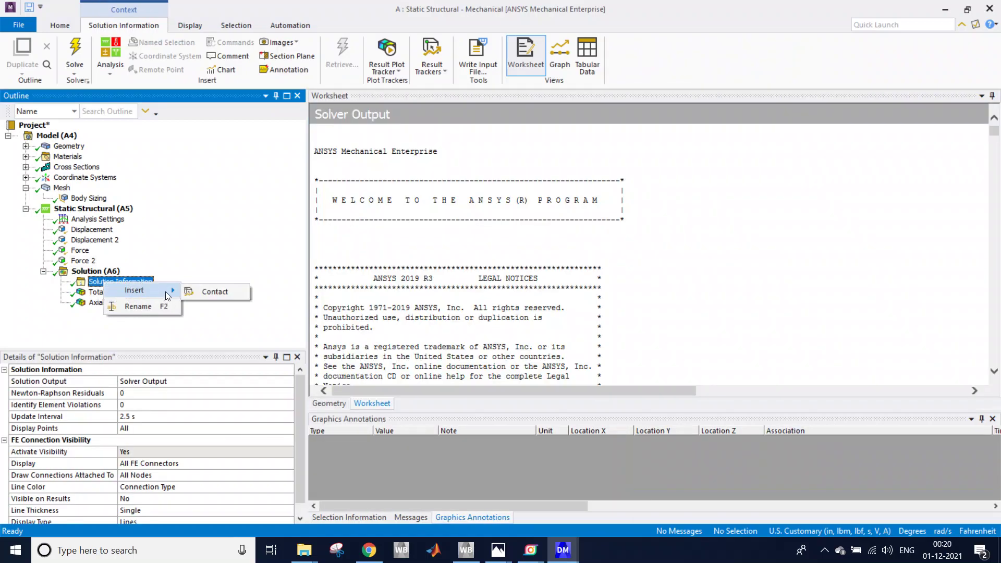
{"action": "left_click", "coordinate": [97, 271]}
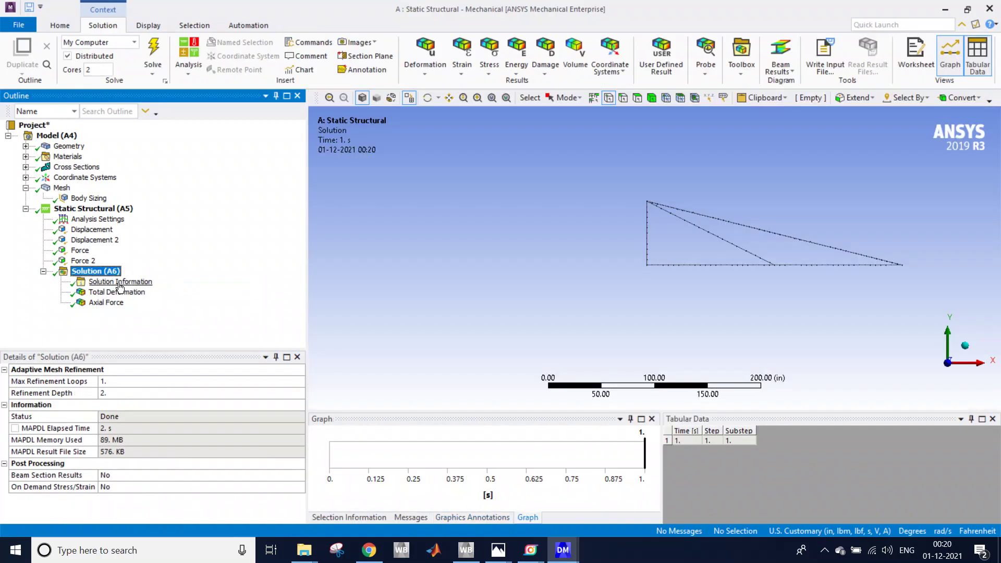
{"action": "right_click", "coordinate": [106, 272]}
{"action": "mouse_move", "coordinate": [199, 281]}
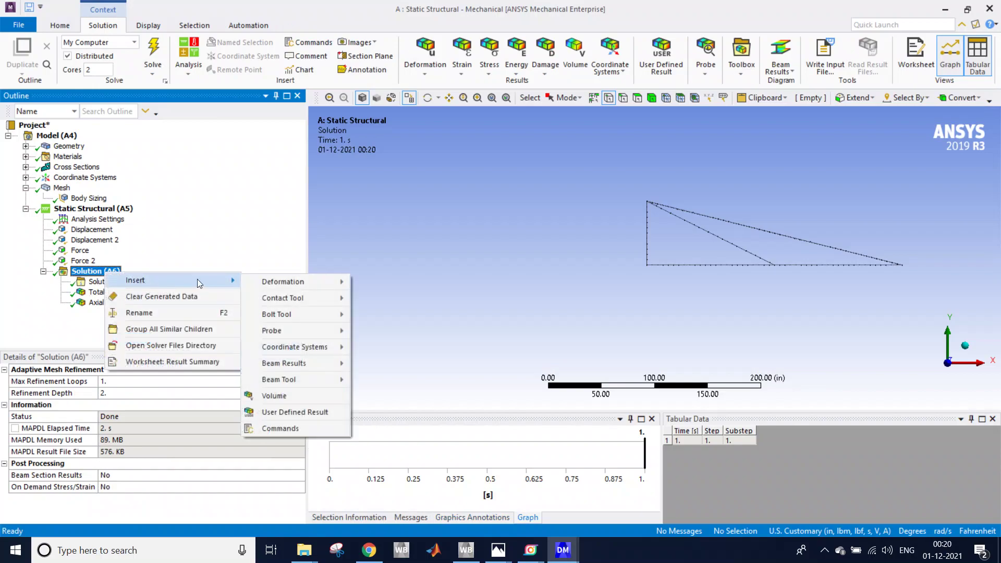
{"action": "mouse_move", "coordinate": [274, 330]}
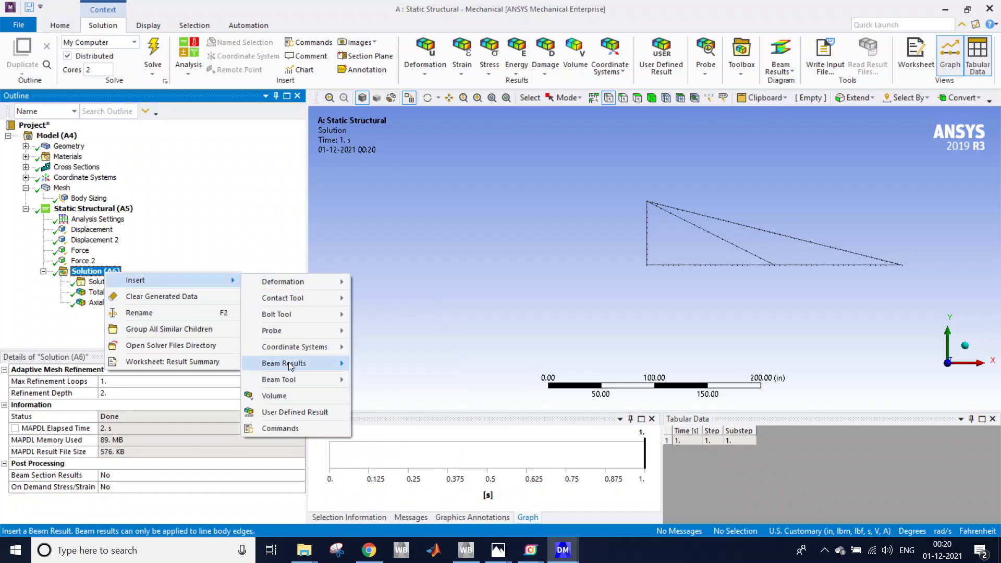
{"action": "mouse_move", "coordinate": [289, 364]}
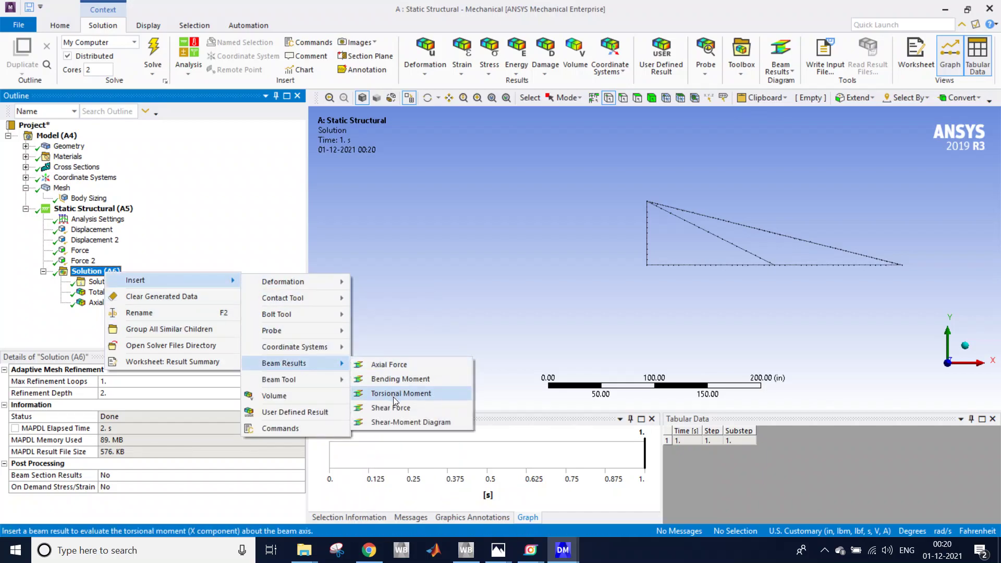
{"action": "left_click", "coordinate": [58, 315]}
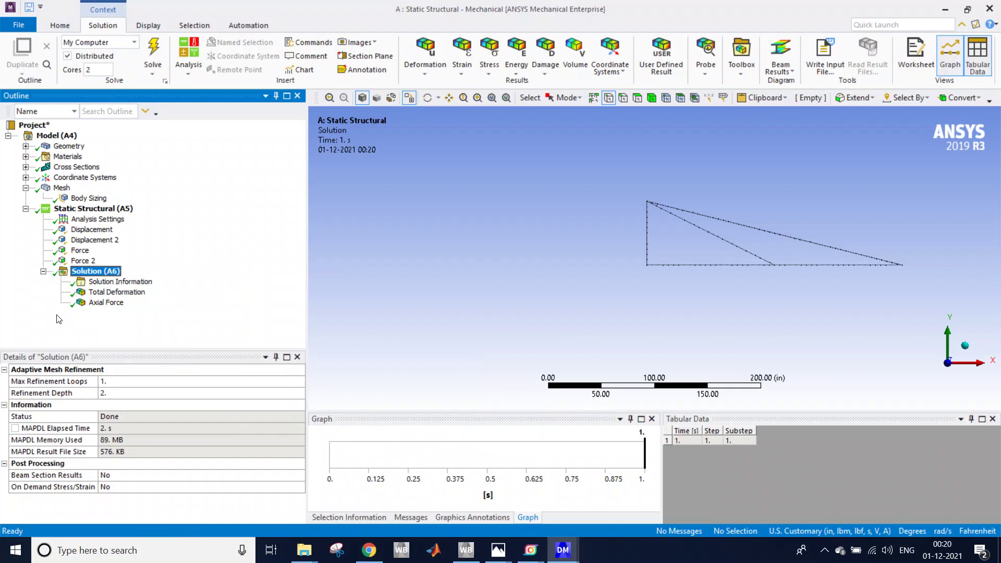
Step: Review the solved Axial Force and Total Deformation plots of the truss
{"action": "left_click", "coordinate": [107, 303]}
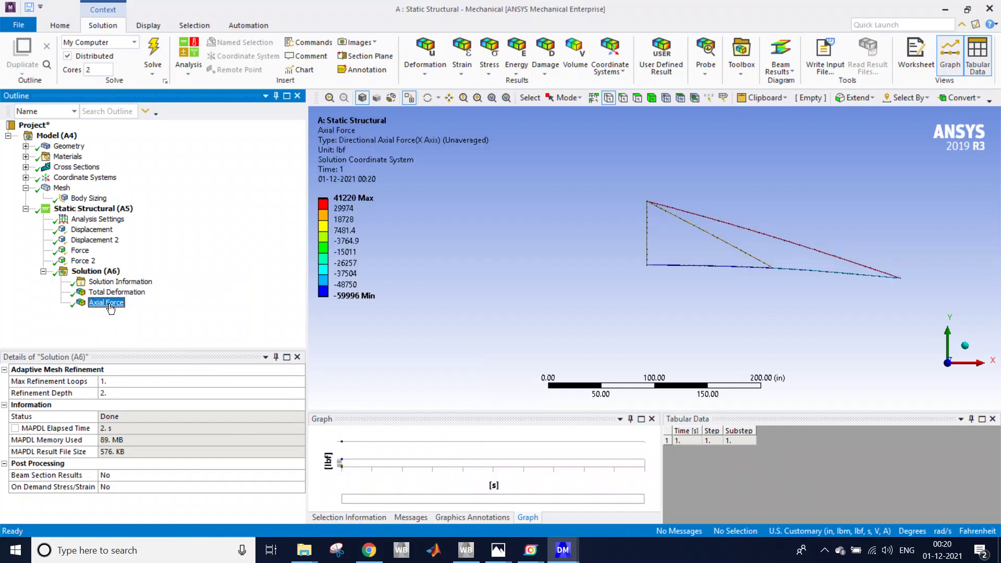
{"action": "key", "text": "Up"}
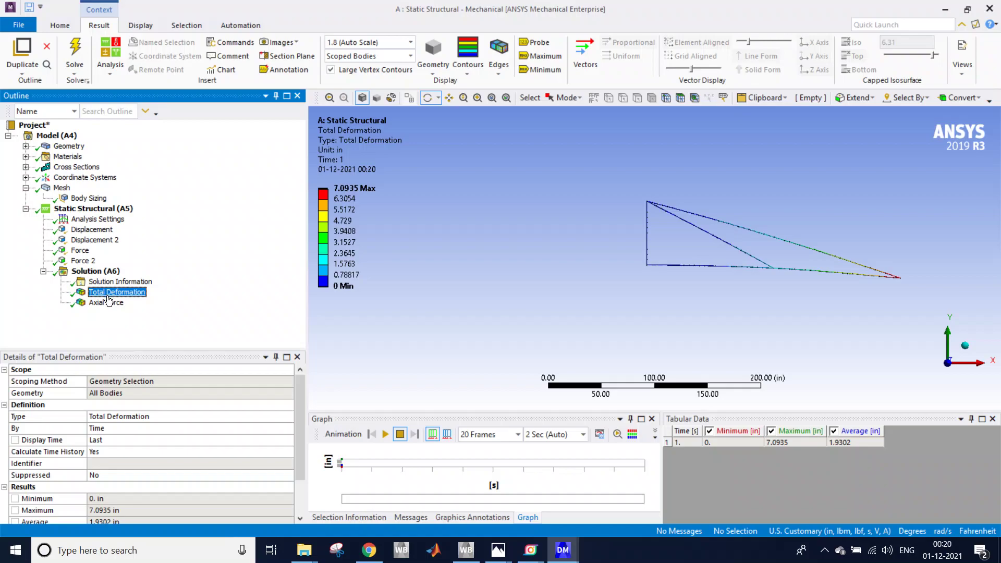
{"action": "left_click", "coordinate": [107, 304]}
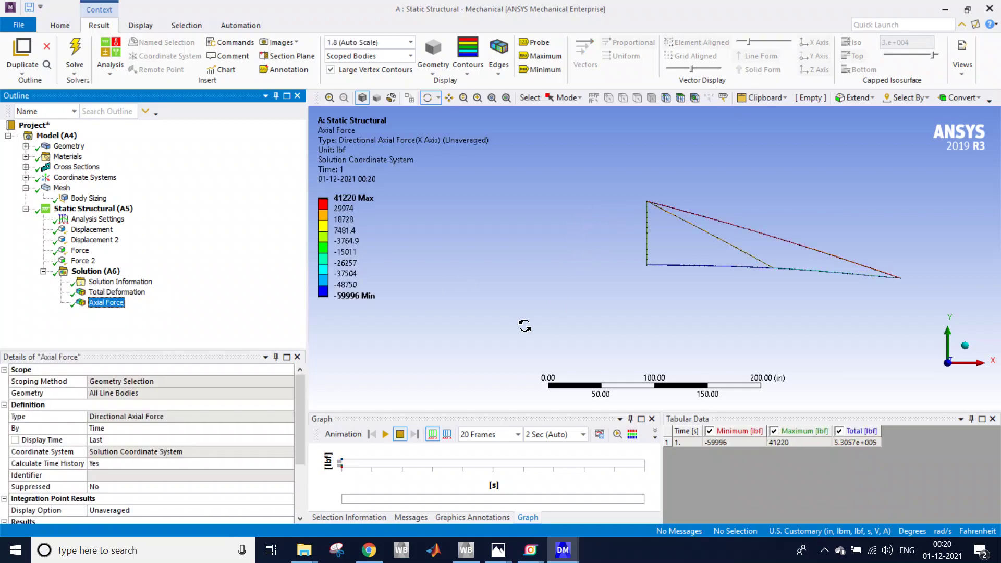
Step: Probe the axial force on each of the five truss members, leaving a value label on each
{"action": "right_click_drag", "start_coordinate": [617, 188], "coordinate": [949, 310]}
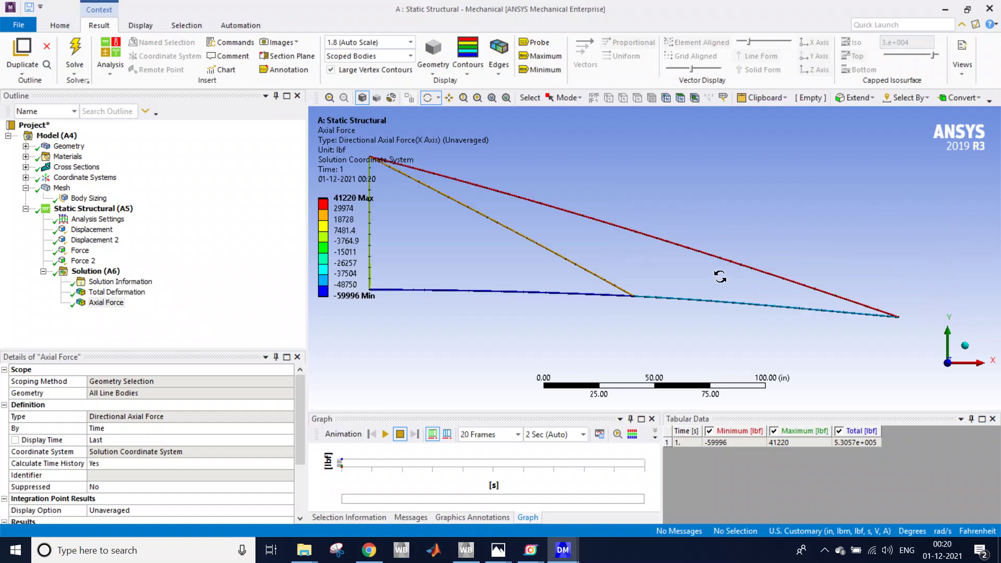
{"action": "left_click", "coordinate": [538, 42]}
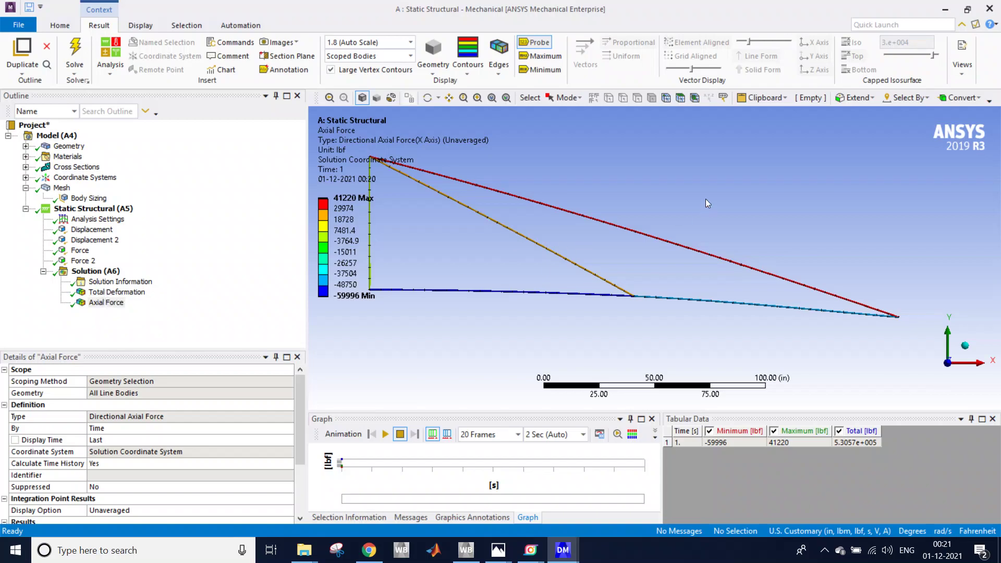
{"action": "left_click", "coordinate": [656, 238]}
{"action": "left_click", "coordinate": [689, 299]}
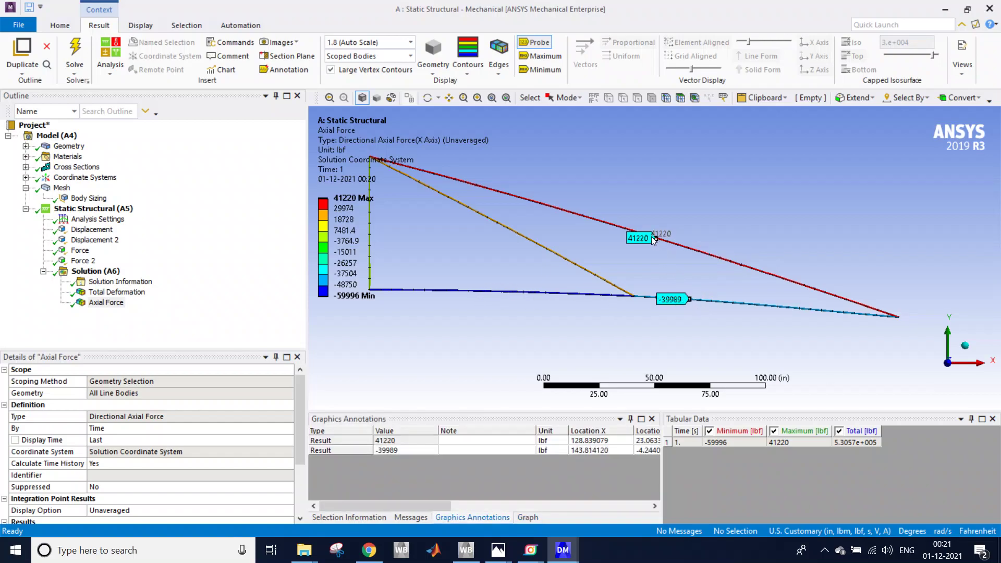
{"action": "left_click", "coordinate": [485, 291]}
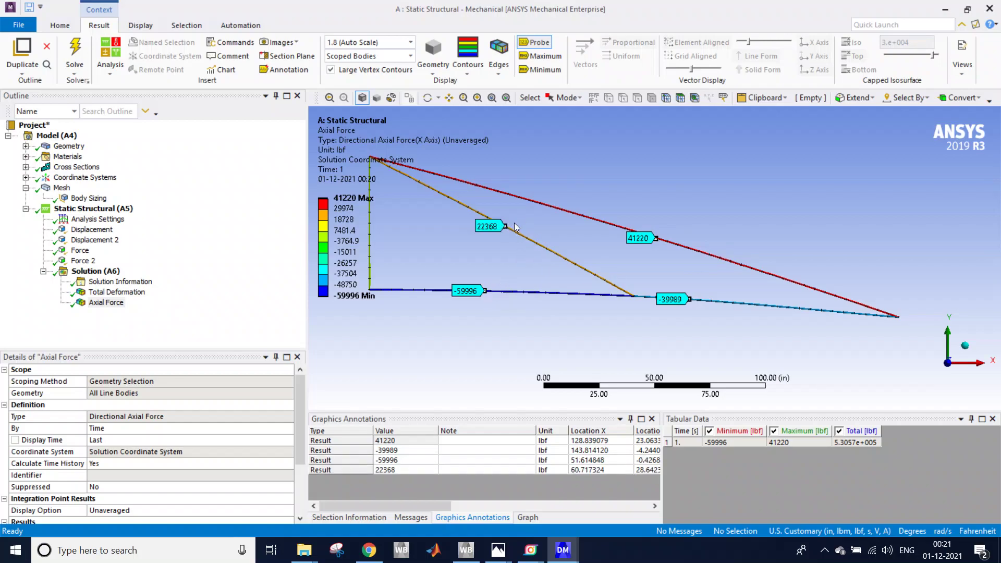
{"action": "scroll", "coordinate": [653, 211], "scroll_direction": "down", "scroll_amount": 2}
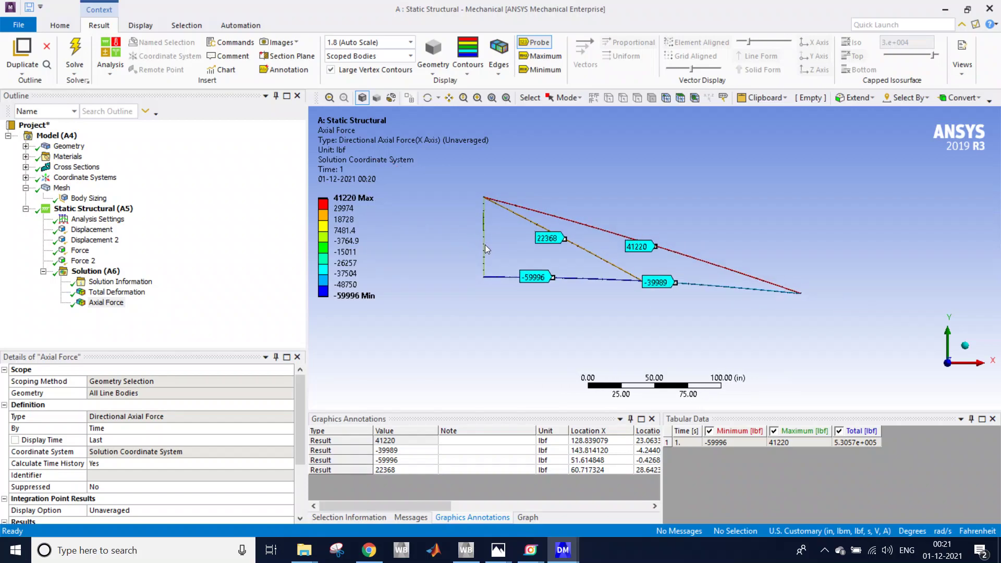
{"action": "left_click", "coordinate": [484, 244]}
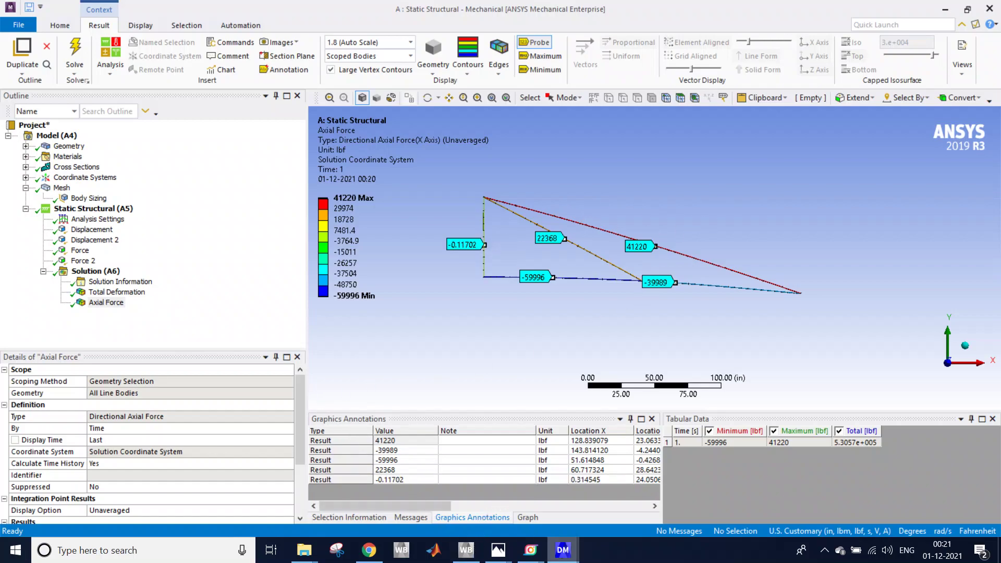
{"action": "mouse_move", "coordinate": [530, 552]}
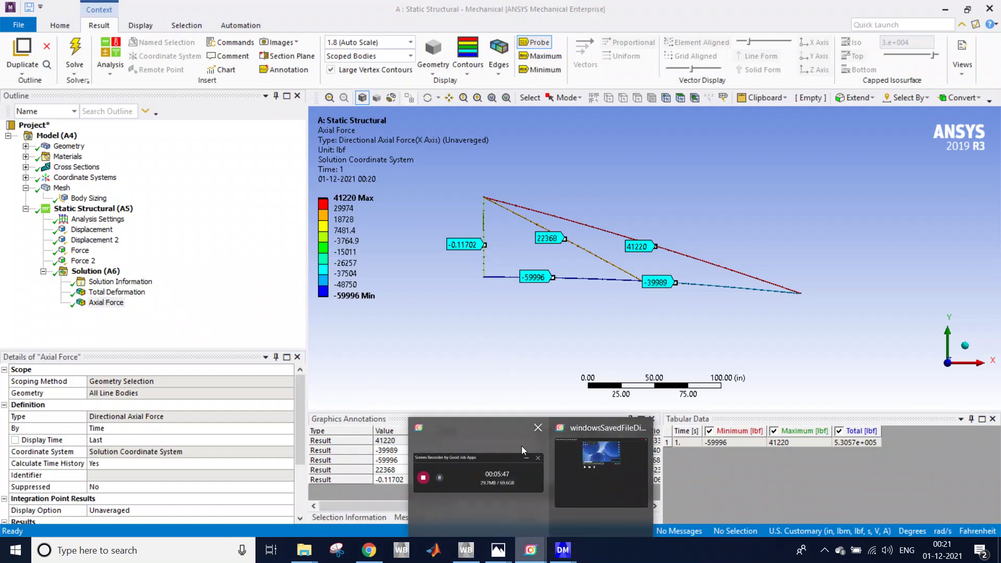
{"action": "left_click", "coordinate": [524, 447]}
{"action": "left_click", "coordinate": [186, 51]}
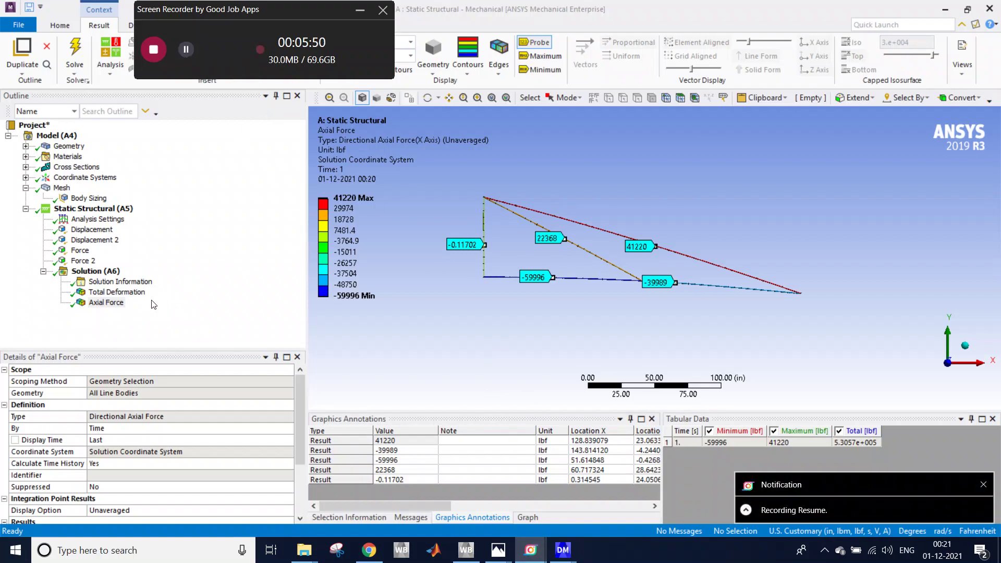
Step: Display the Total Deformation result of the truss again
{"action": "left_click", "coordinate": [104, 292]}
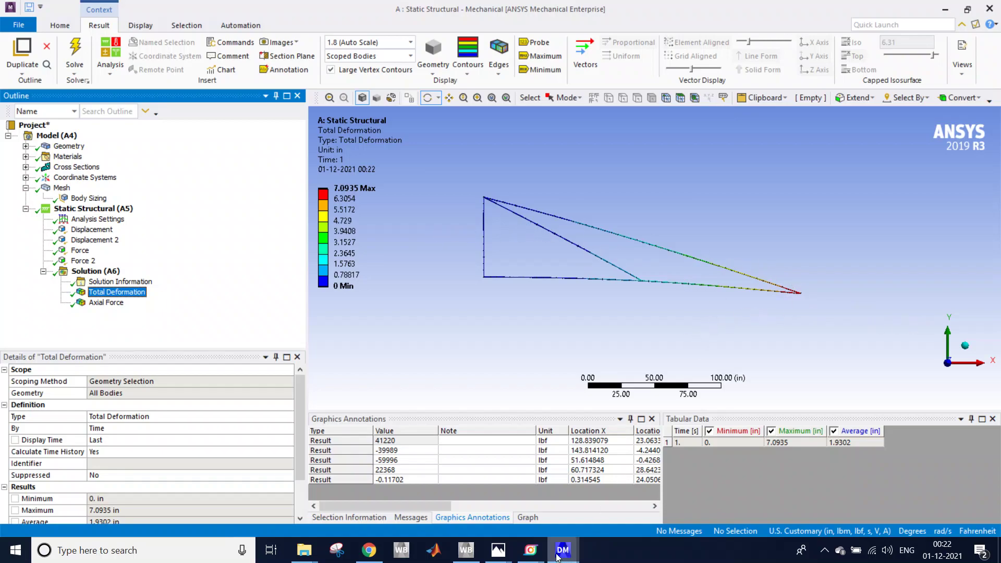
{"action": "mouse_move", "coordinate": [562, 557]}
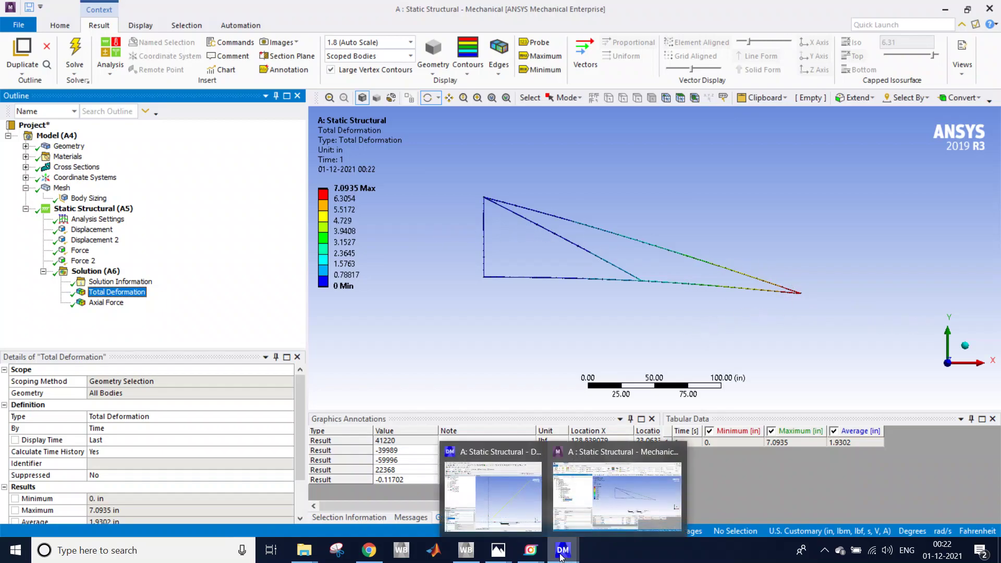
{"action": "mouse_move", "coordinate": [531, 551]}
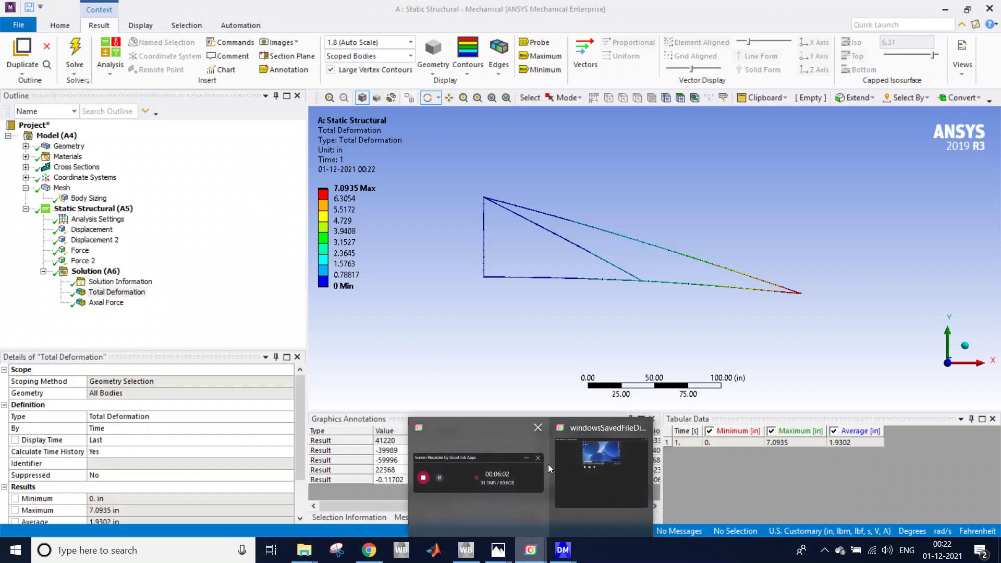